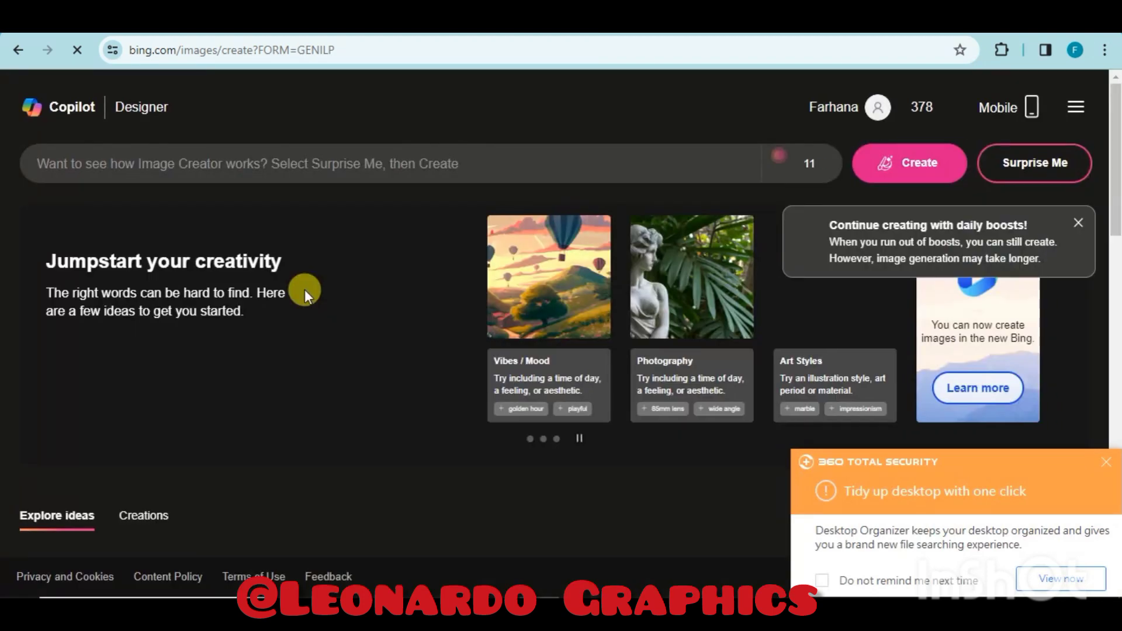
# - Generate 3D illustrations of a 25-year-old hijab girl in a red dress sitting near a mosque and white moon printed "Eid Mubarak", and dismiss the notifications
pyautogui.click(441, 166)
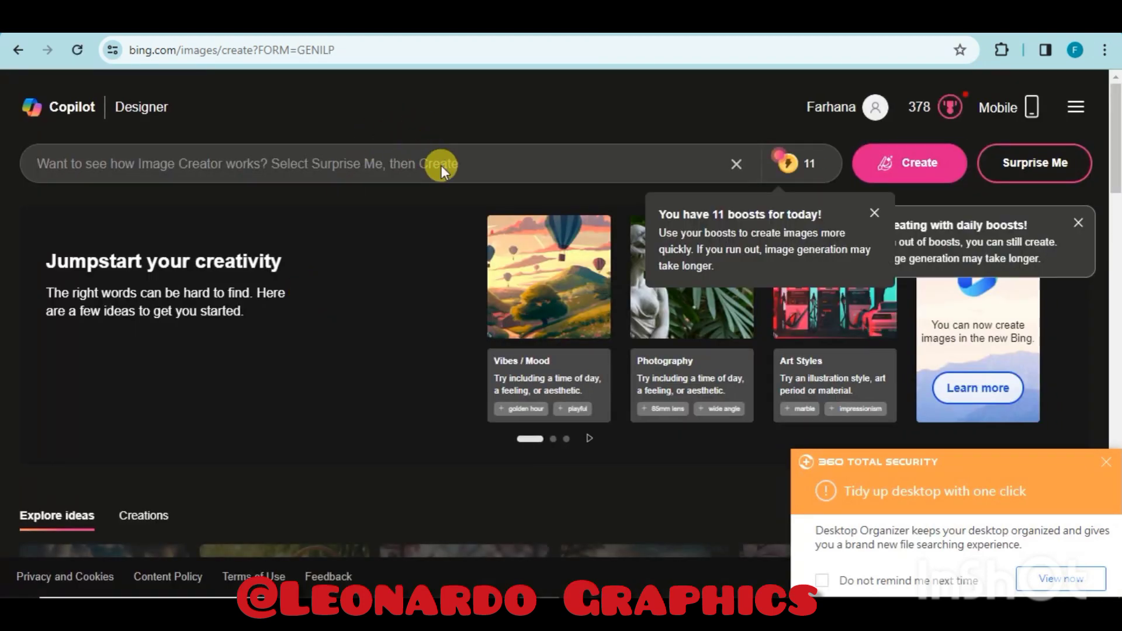
pyautogui.hotkey('ctrl', 'v')
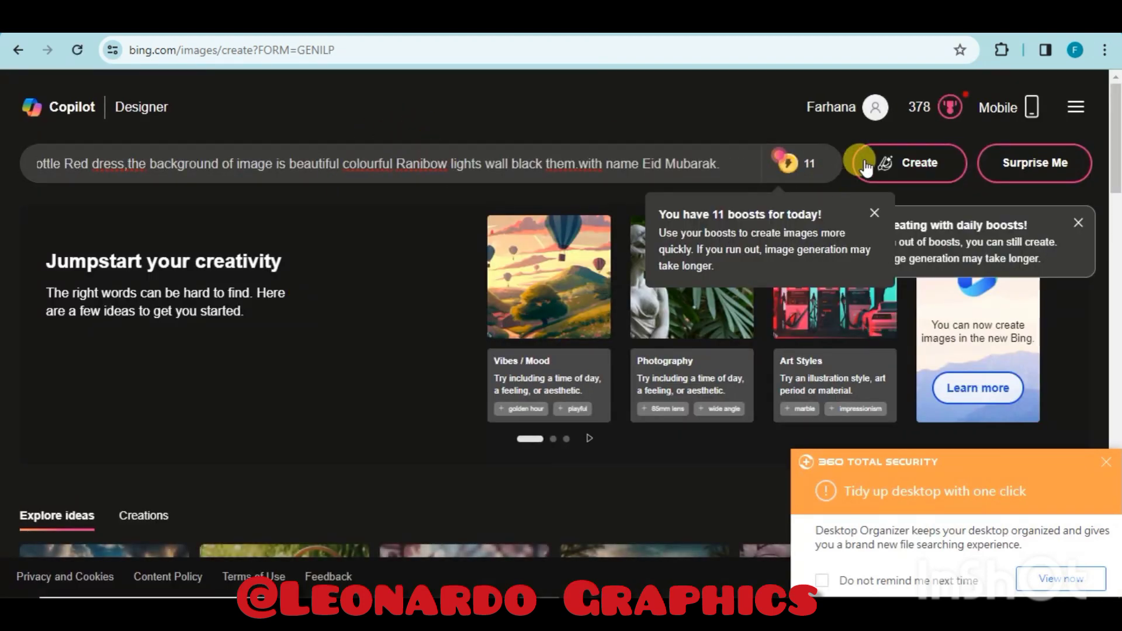
pyautogui.click(917, 177)
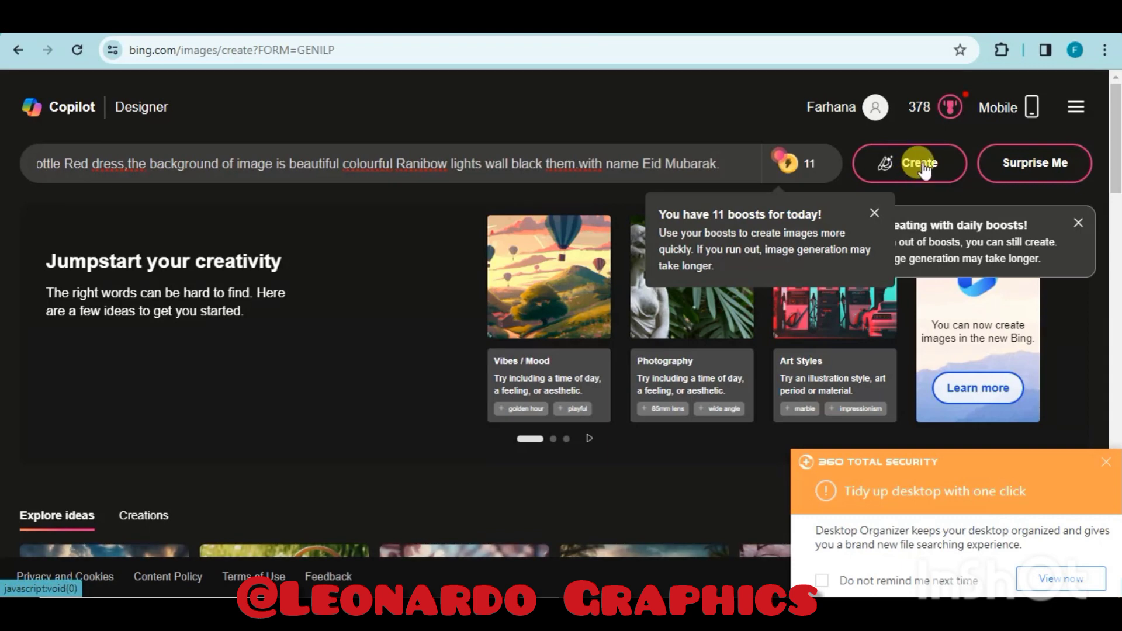
pyautogui.click(923, 164)
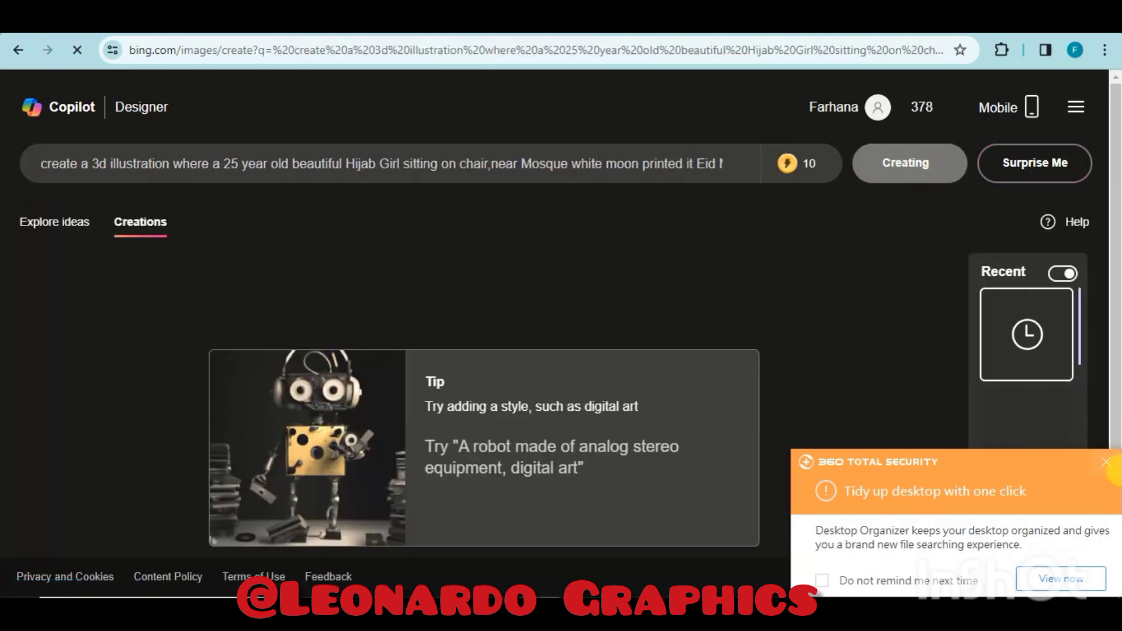
pyautogui.click(1106, 462)
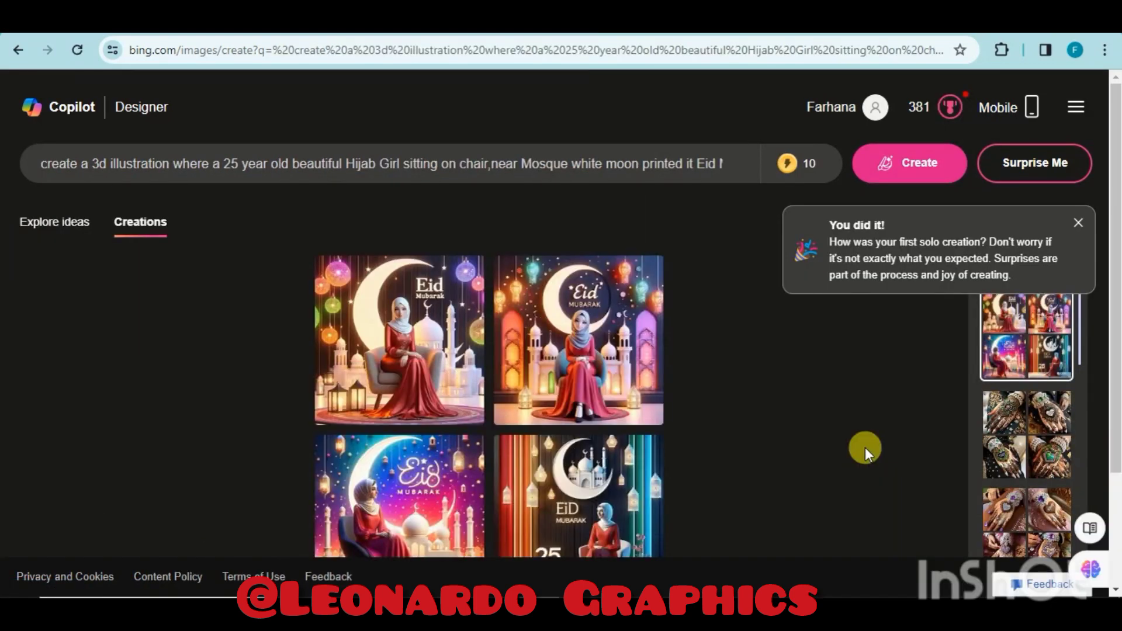
pyautogui.click(1079, 222)
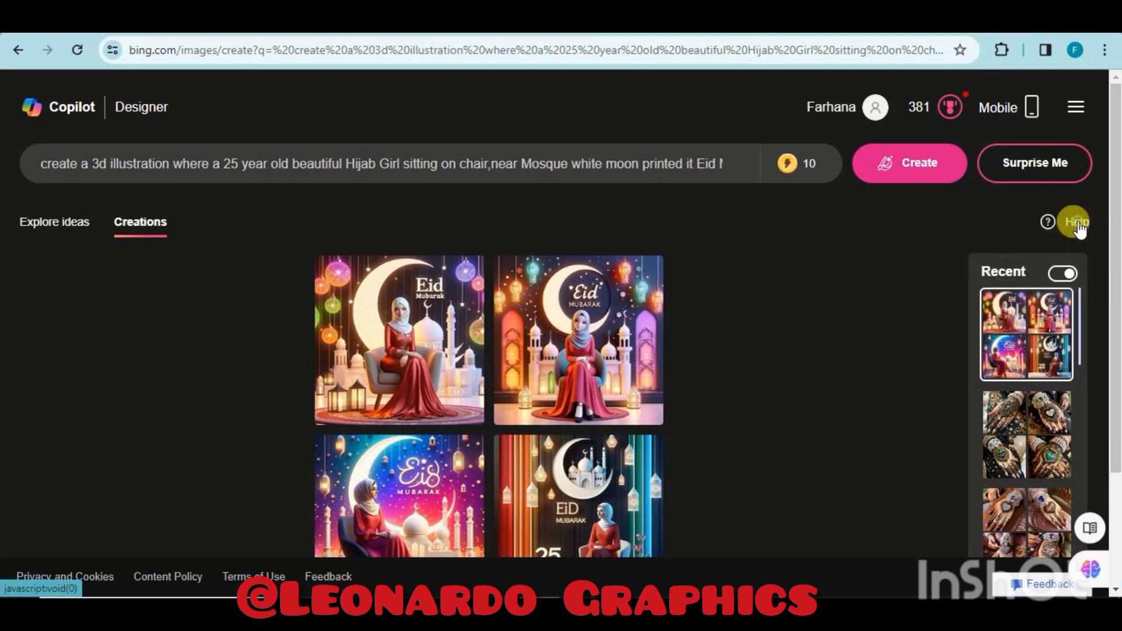
# - Download the first three generated images of the girl in the red dress, then advance to the fourth
pyautogui.moveTo(1114, 168); pyautogui.dragTo(1115, 211)
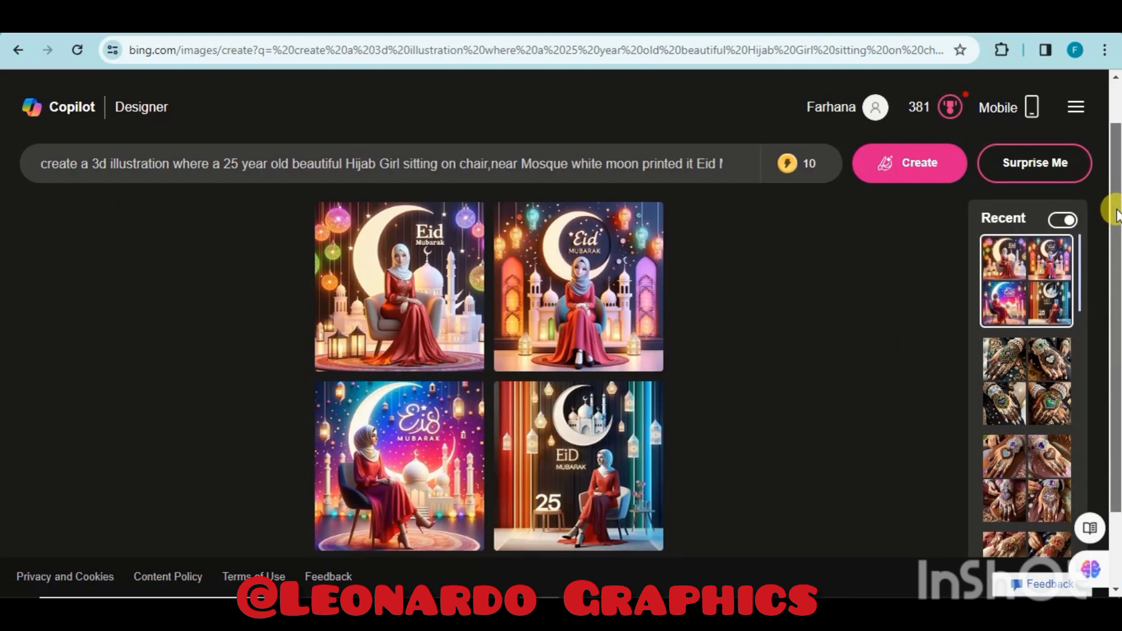
pyautogui.click(413, 302)
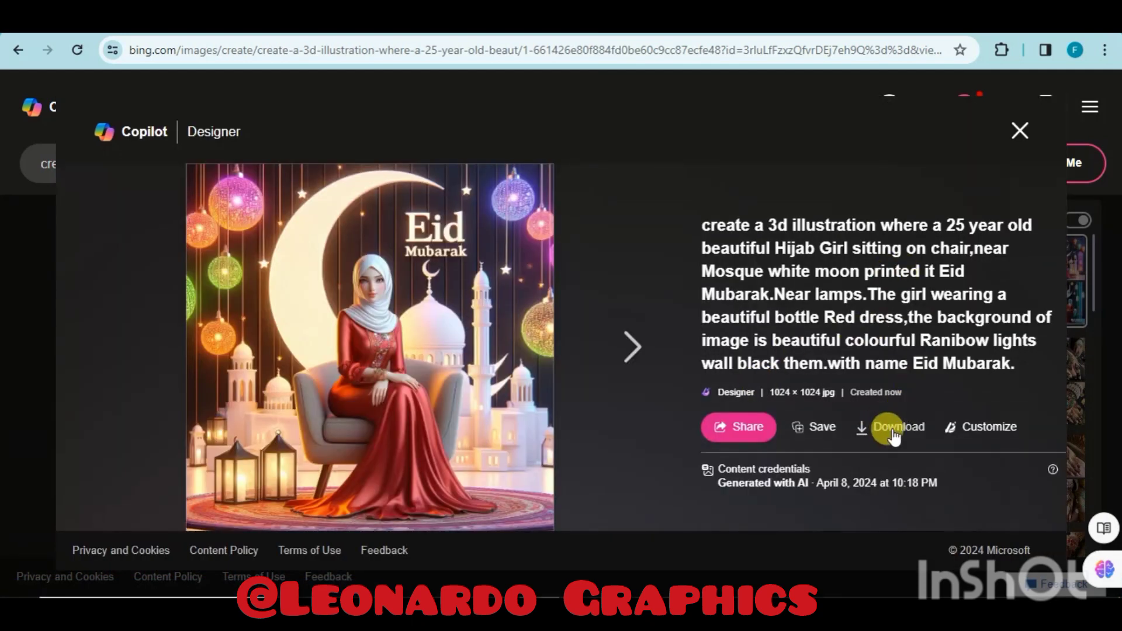
pyautogui.click(898, 433)
pyautogui.click(626, 351)
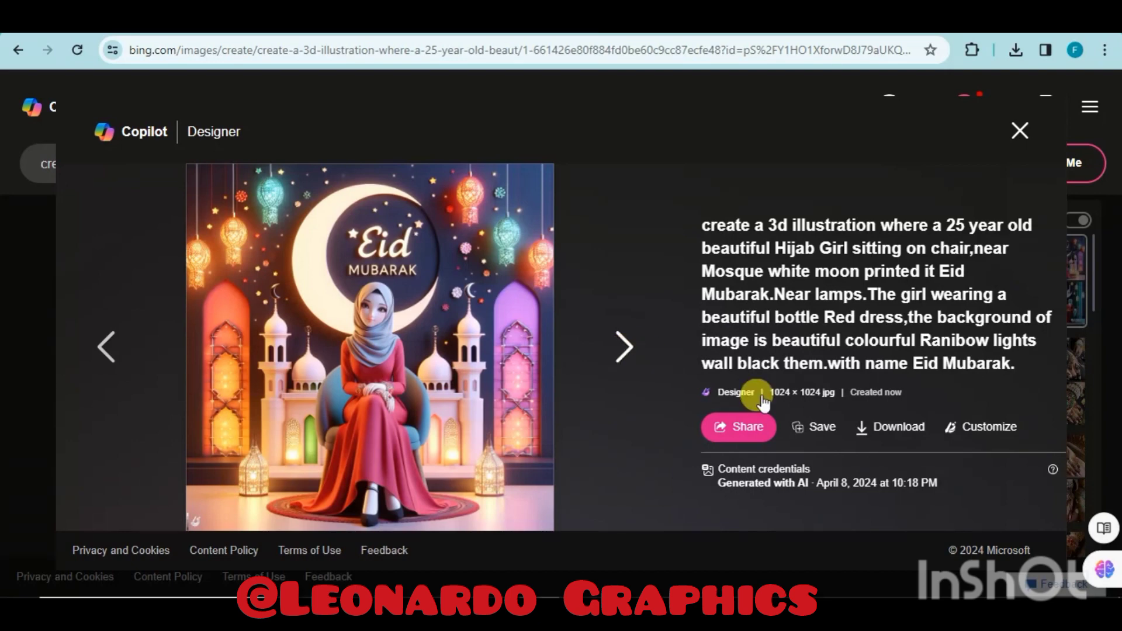
pyautogui.moveTo(892, 427); pyautogui.dragTo(622, 363)
pyautogui.click(623, 358)
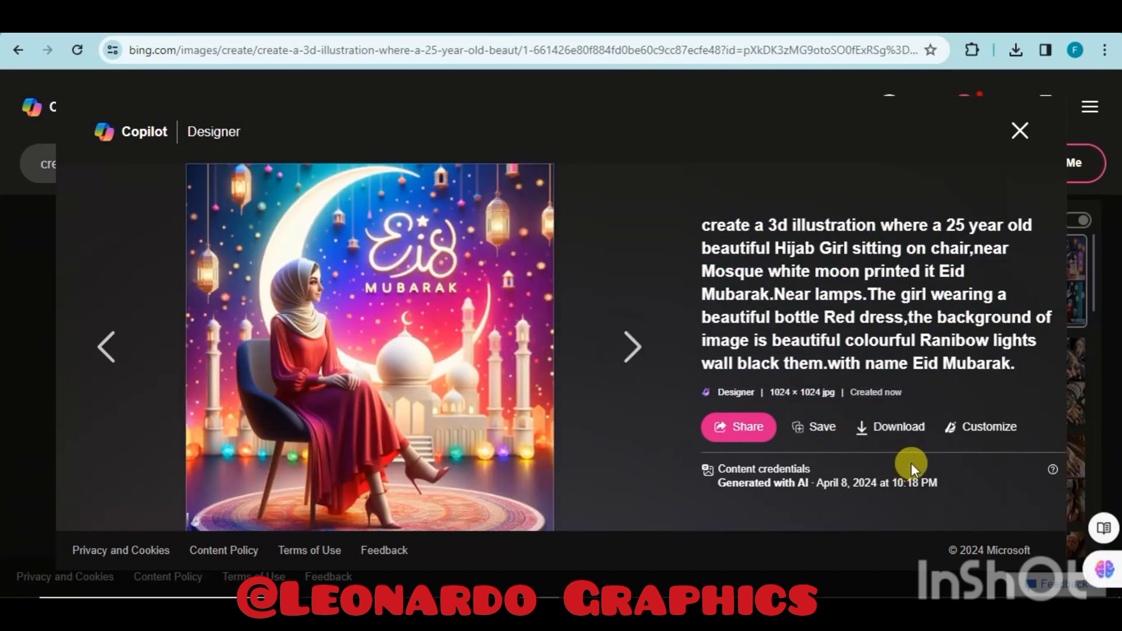
pyautogui.click(908, 429)
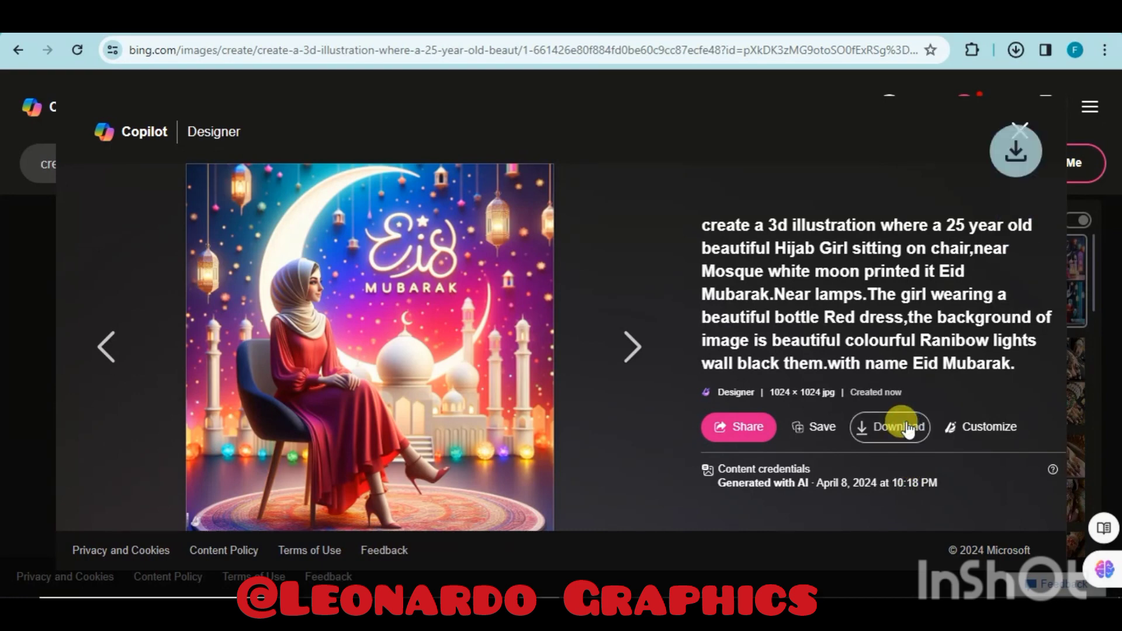
pyautogui.click(623, 351)
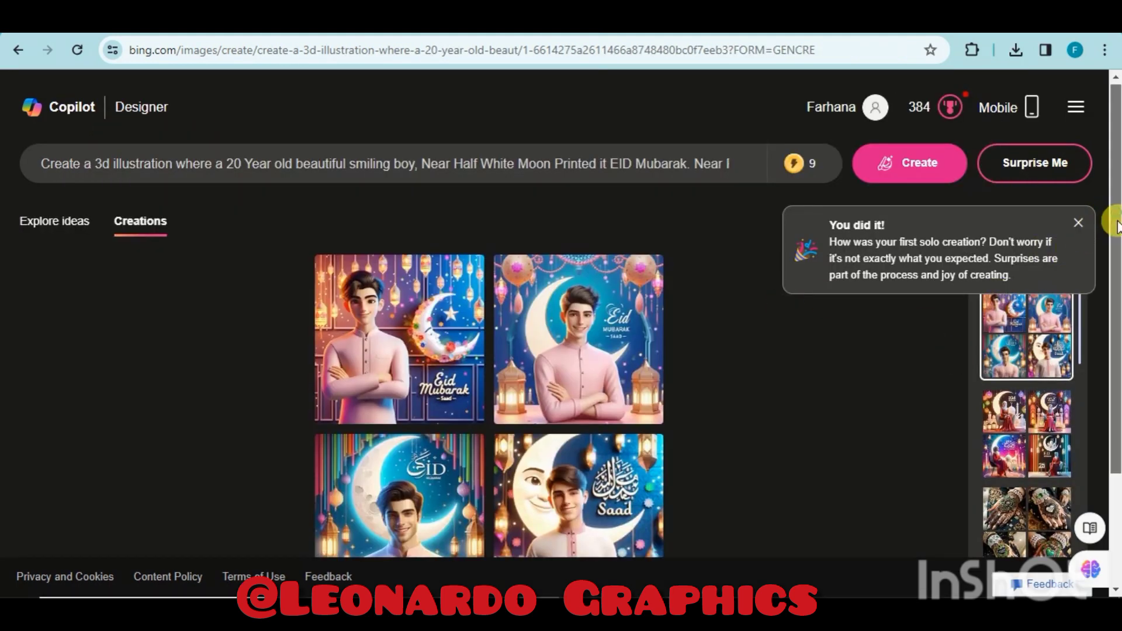
# - Download the first and fourth images of the smiling boy in a kurta beside the half moon
pyautogui.scroll(-1, 1112, 220)
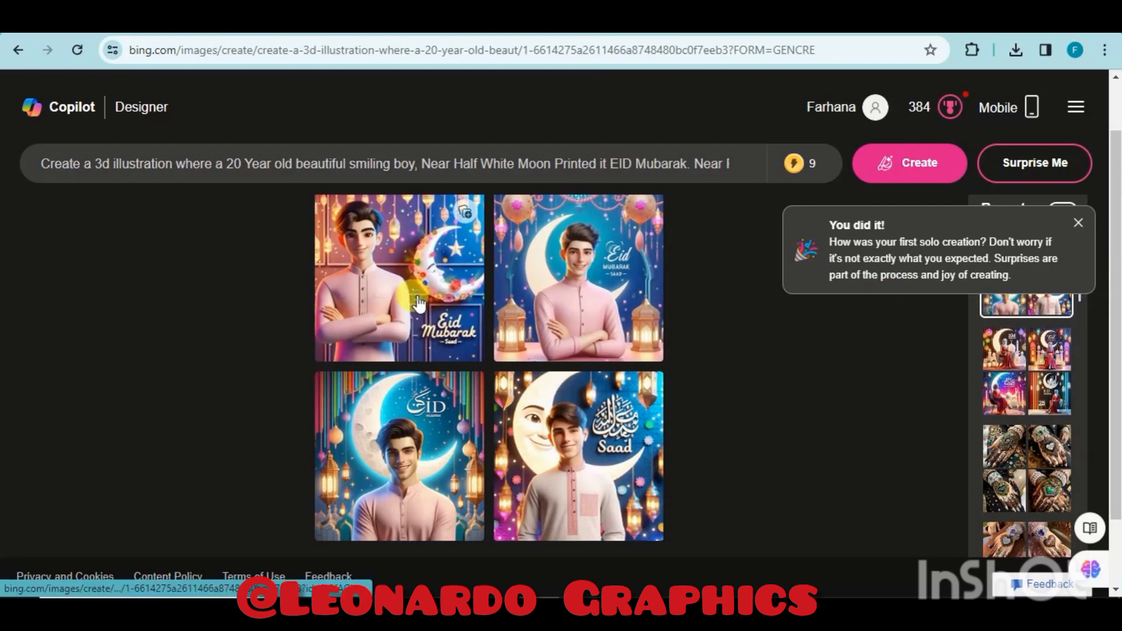
pyautogui.click(418, 299)
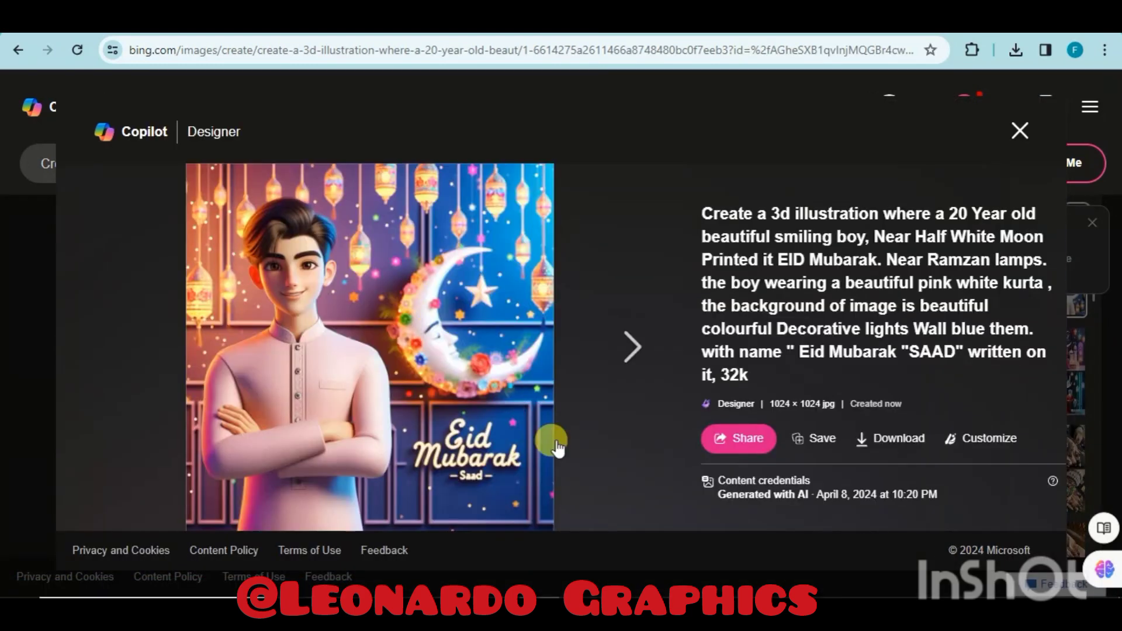
pyautogui.click(890, 441)
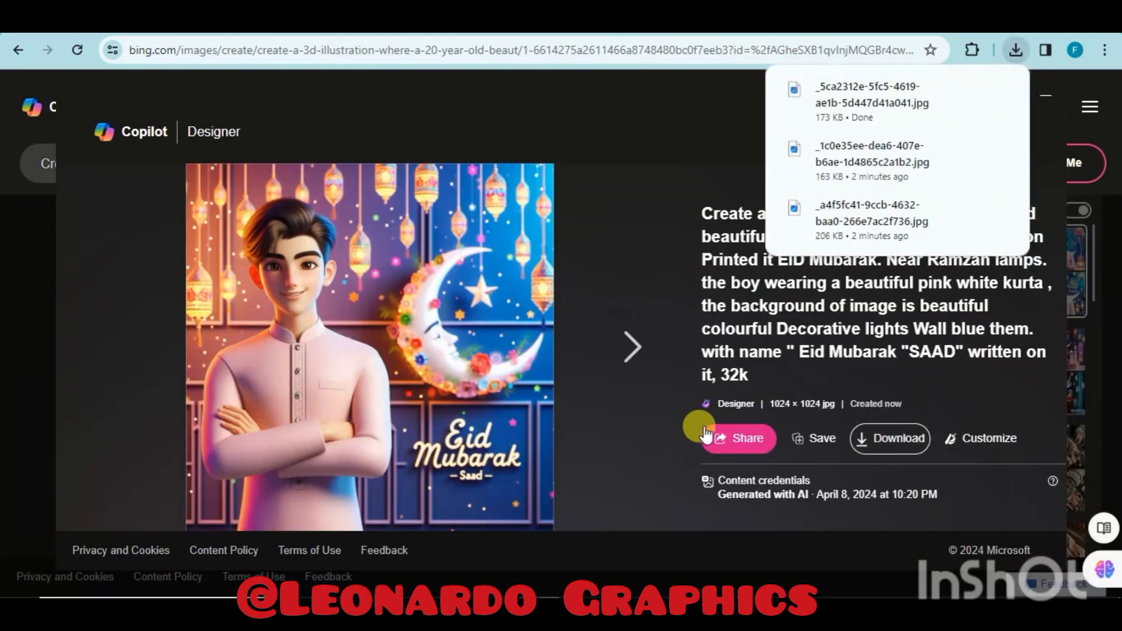
pyautogui.click(622, 353)
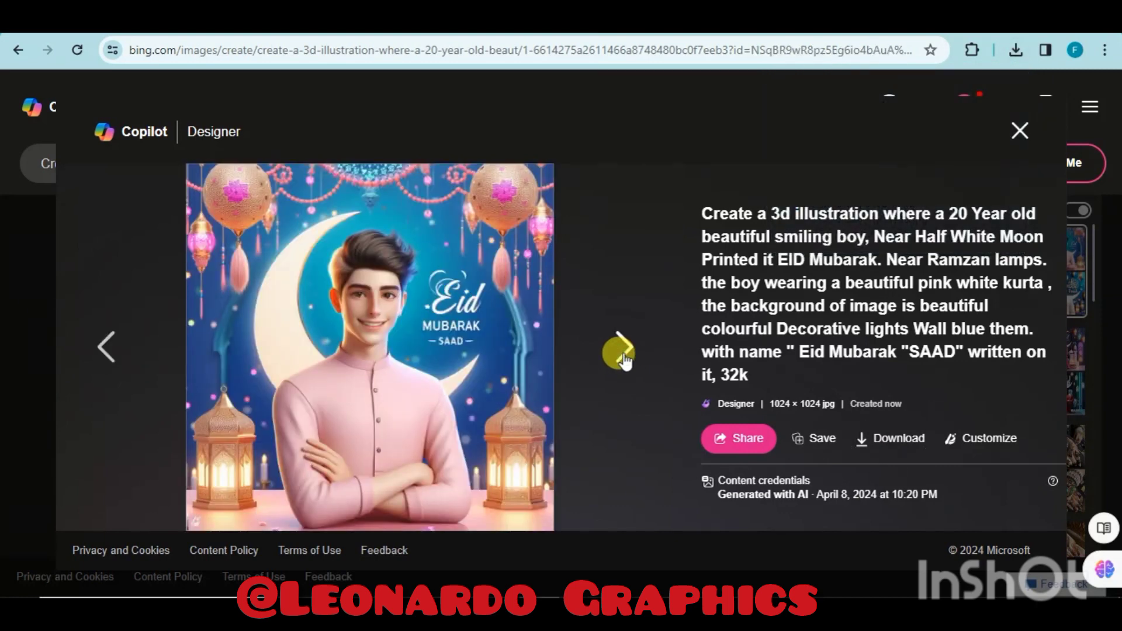
pyautogui.click(621, 353)
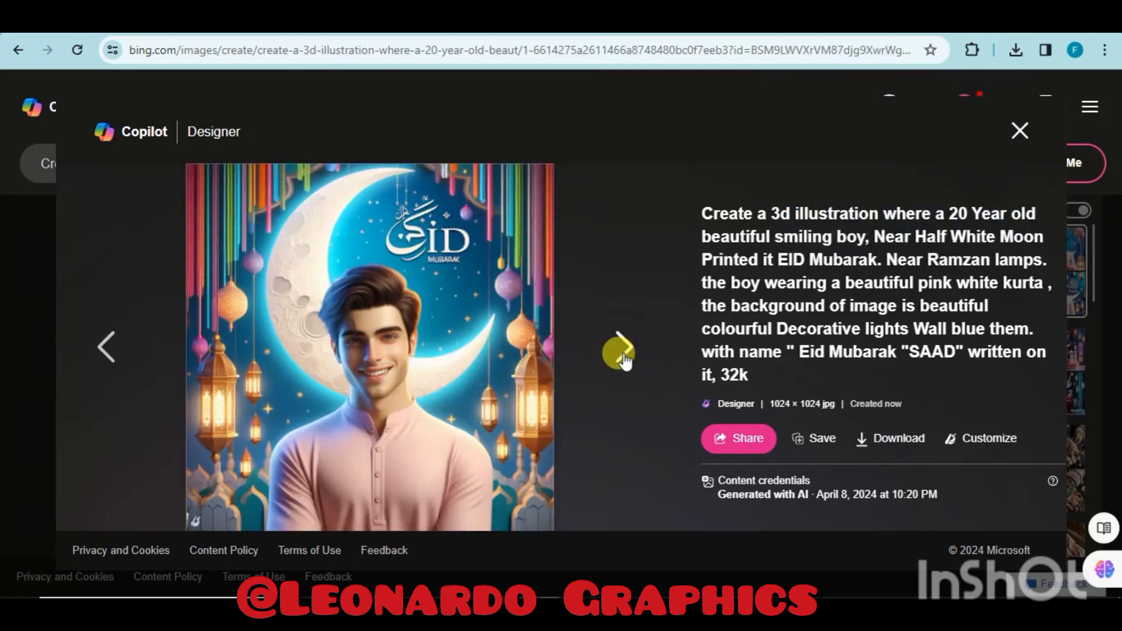
pyautogui.click(622, 353)
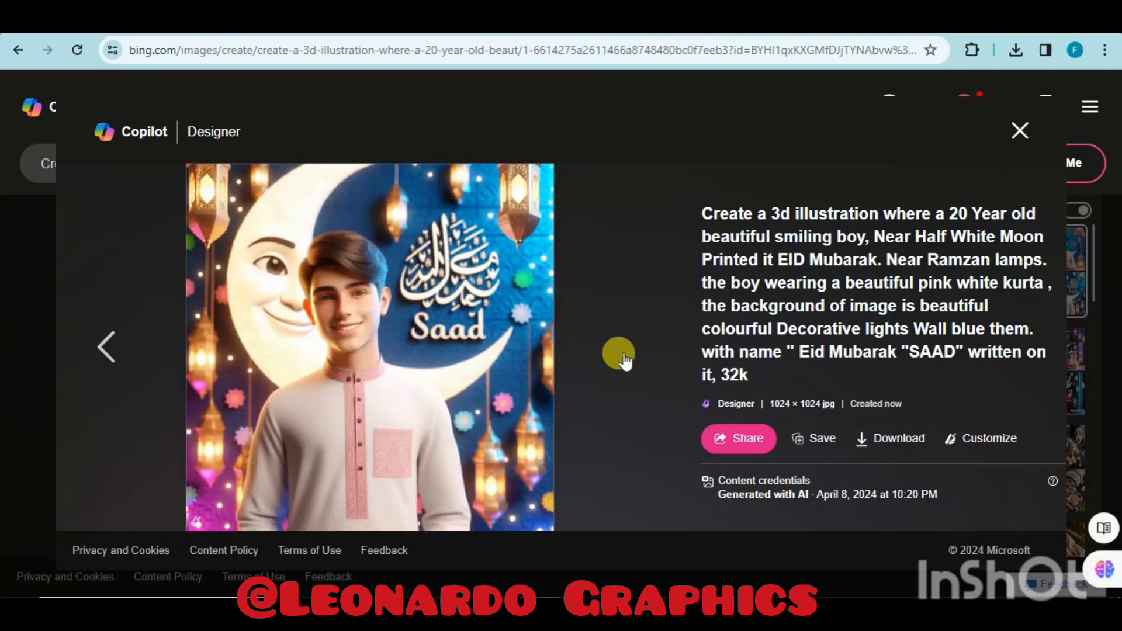
pyautogui.click(884, 436)
pyautogui.click(561, 613)
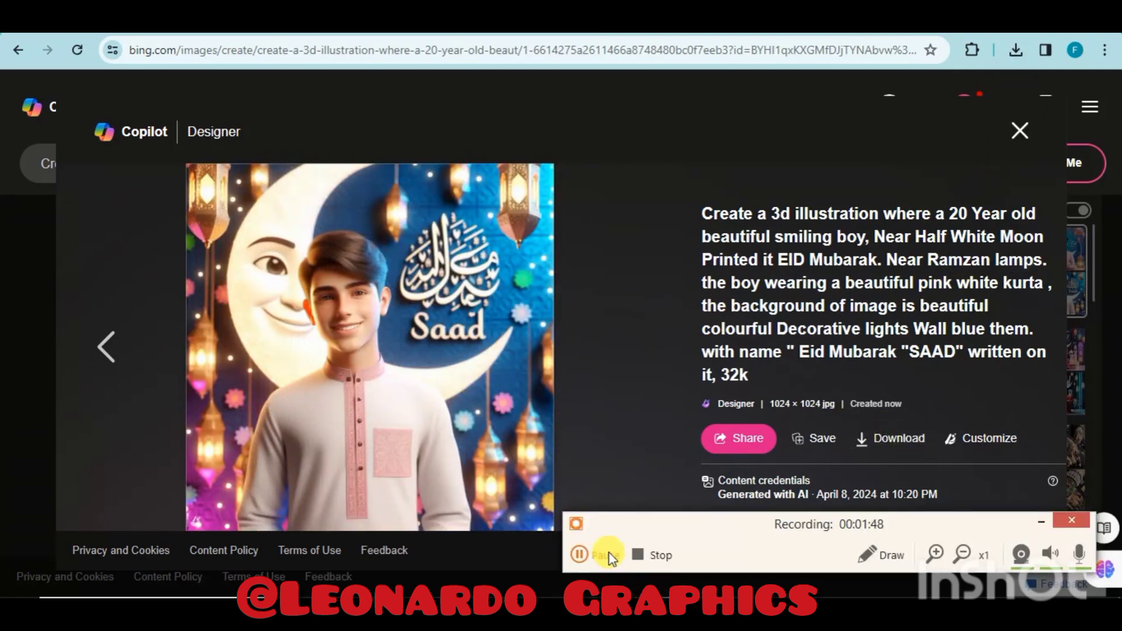
pyautogui.click(577, 560)
pyautogui.click(1042, 521)
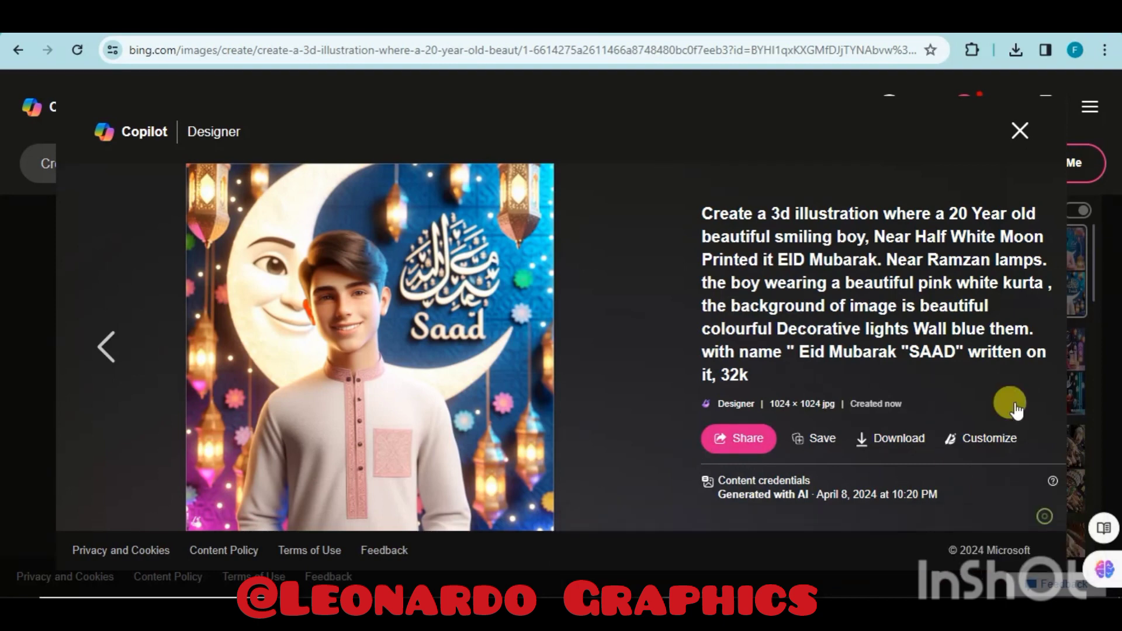
# - Close the image preview and generate 3D illustrations of a smiling 20-year-old girl in a yellow hijab with "Eid Mubarak" and a first name
pyautogui.click(1018, 135)
pyautogui.click(738, 164)
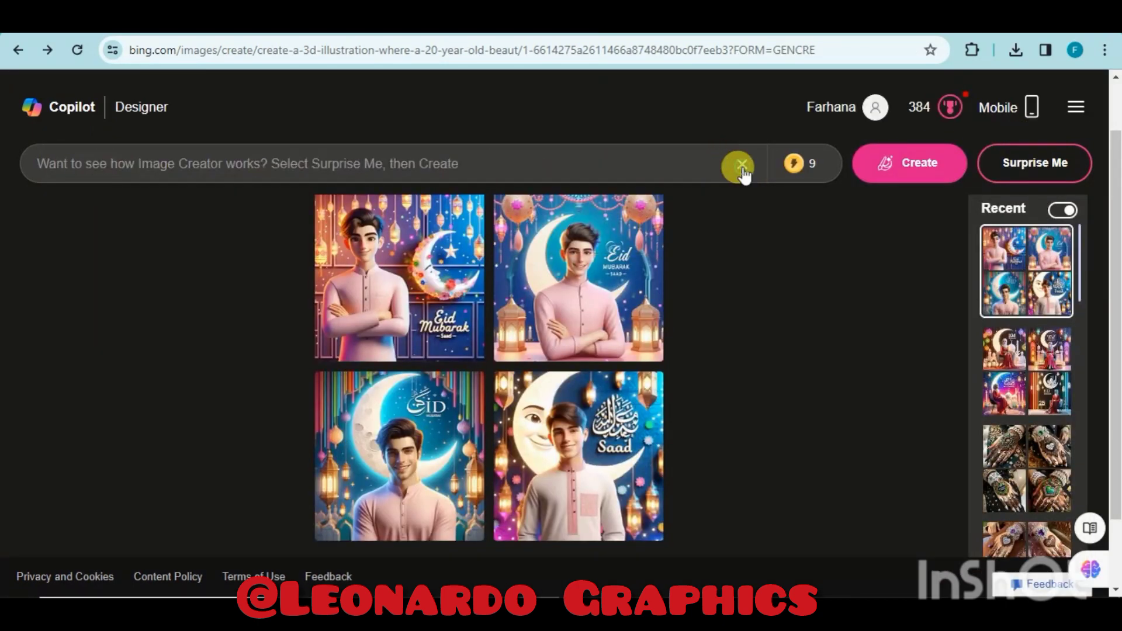
pyautogui.hotkey('ctrl', 'v')
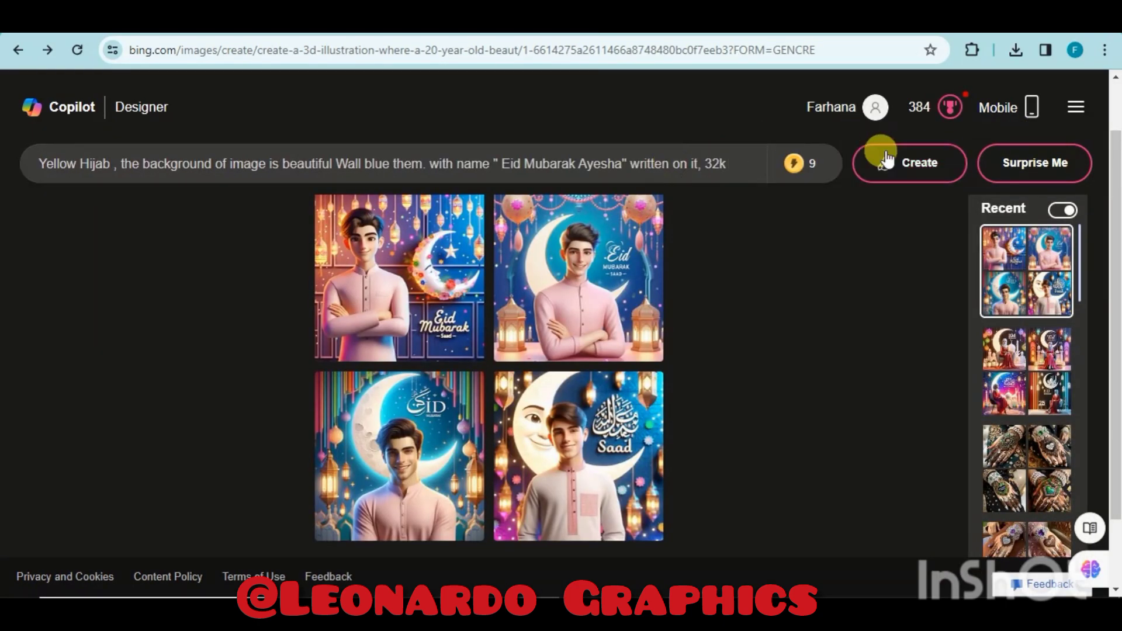
pyautogui.click(913, 164)
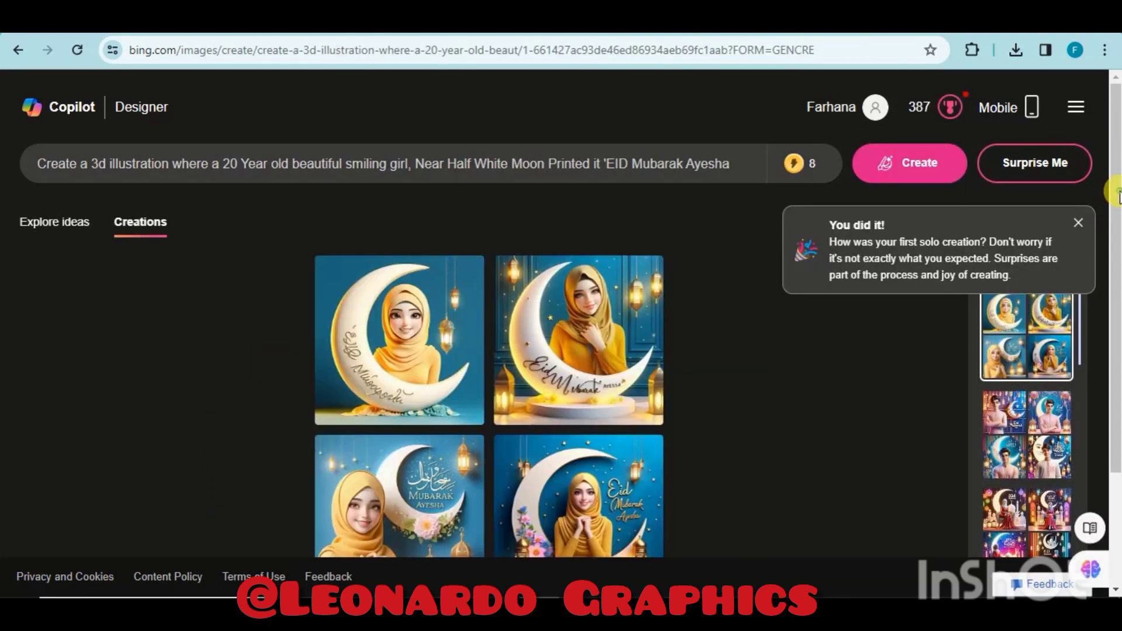
# - Download the second and fourth images of the girl in the yellow hijab
pyautogui.moveTo(1118, 193); pyautogui.dragTo(1116, 251)
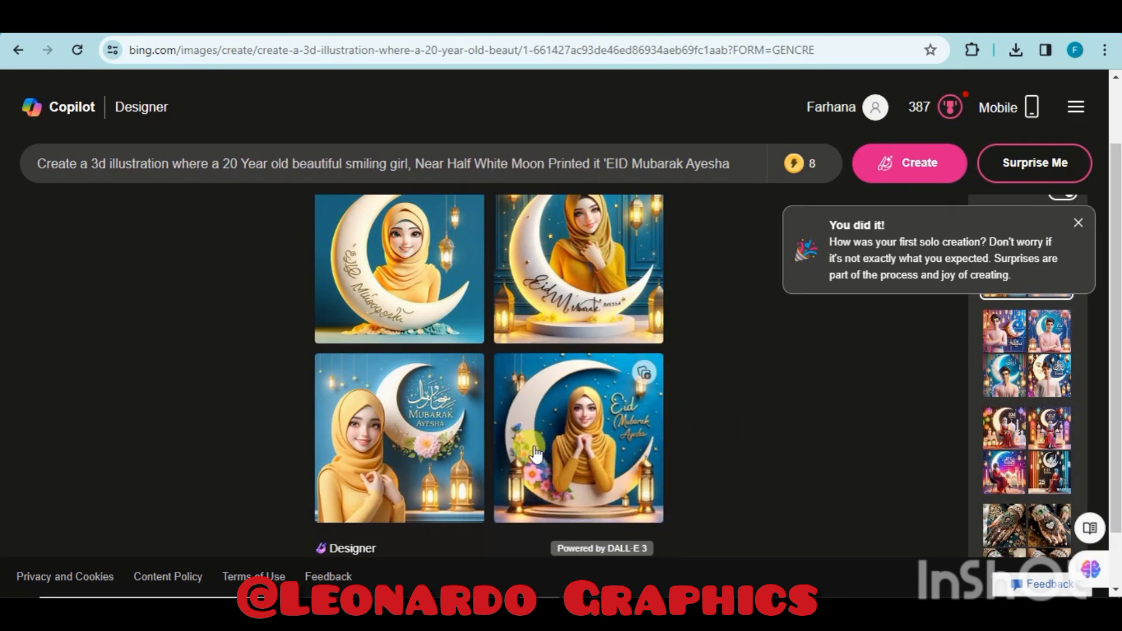
pyautogui.click(579, 266)
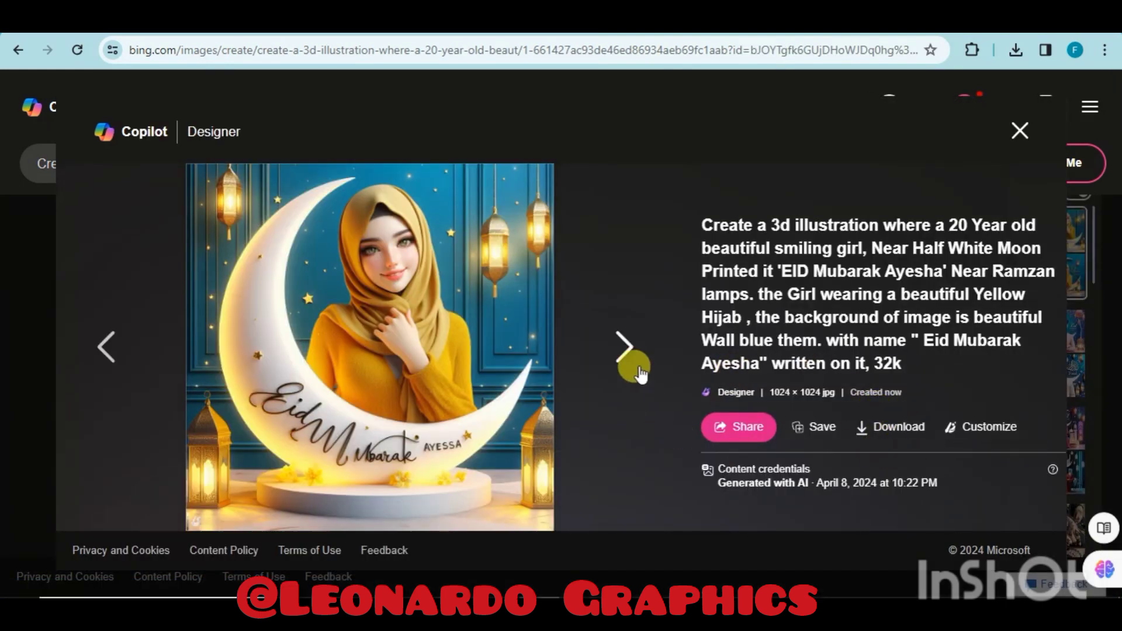
pyautogui.click(897, 432)
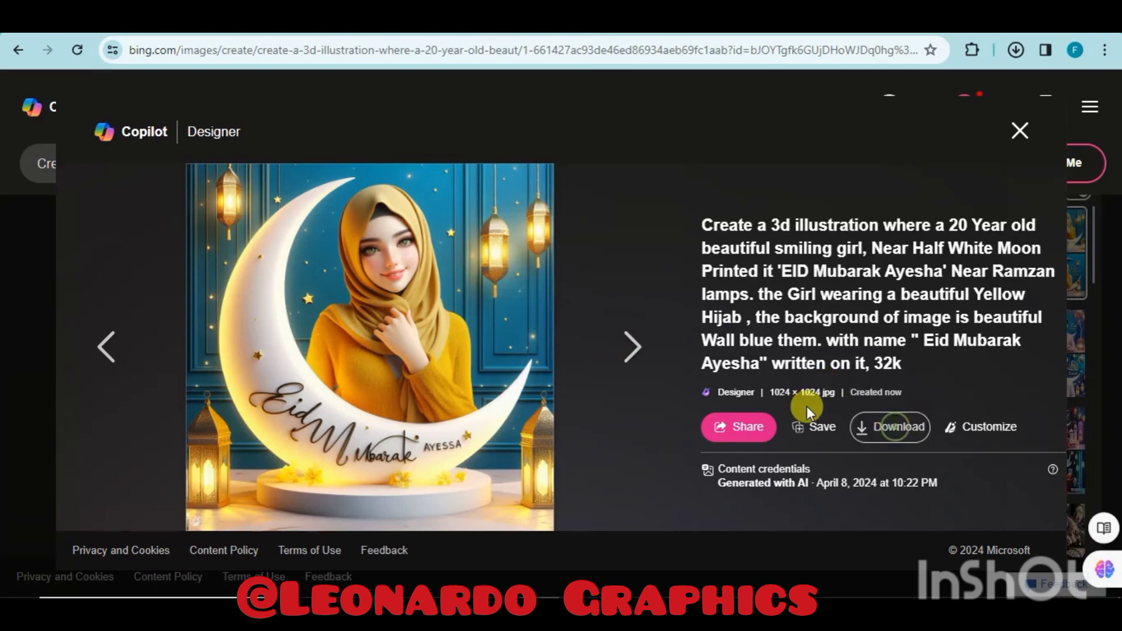
pyautogui.click(625, 351)
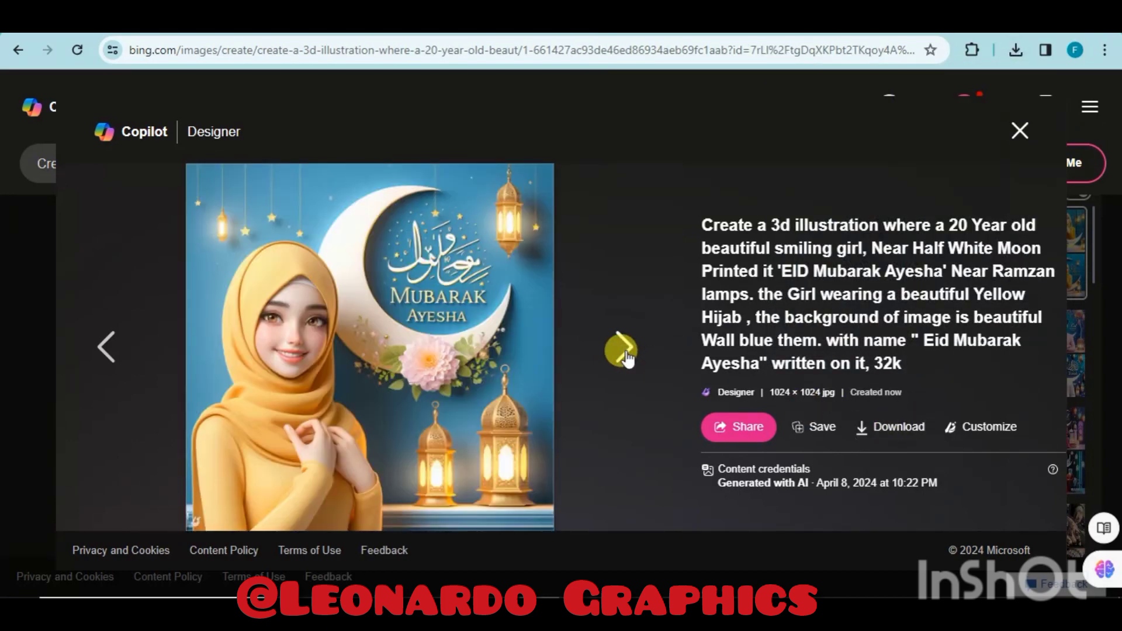
pyautogui.click(623, 352)
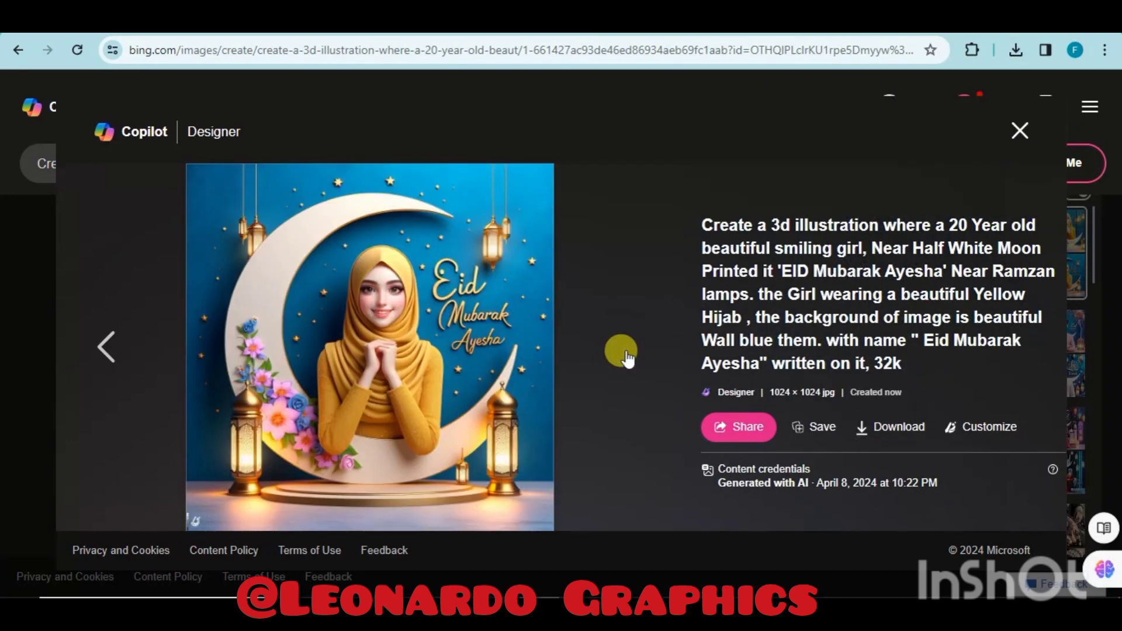
pyautogui.click(886, 432)
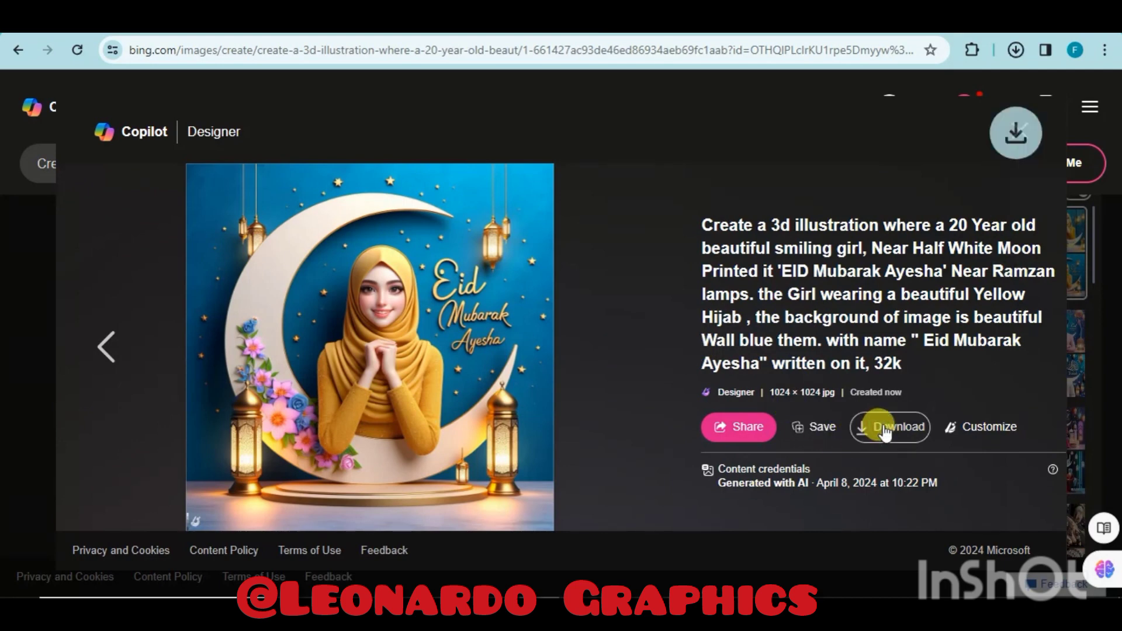
# - Go back to the first image of the girl in the yellow hijab and download it
pyautogui.click(114, 351)
pyautogui.click(115, 351)
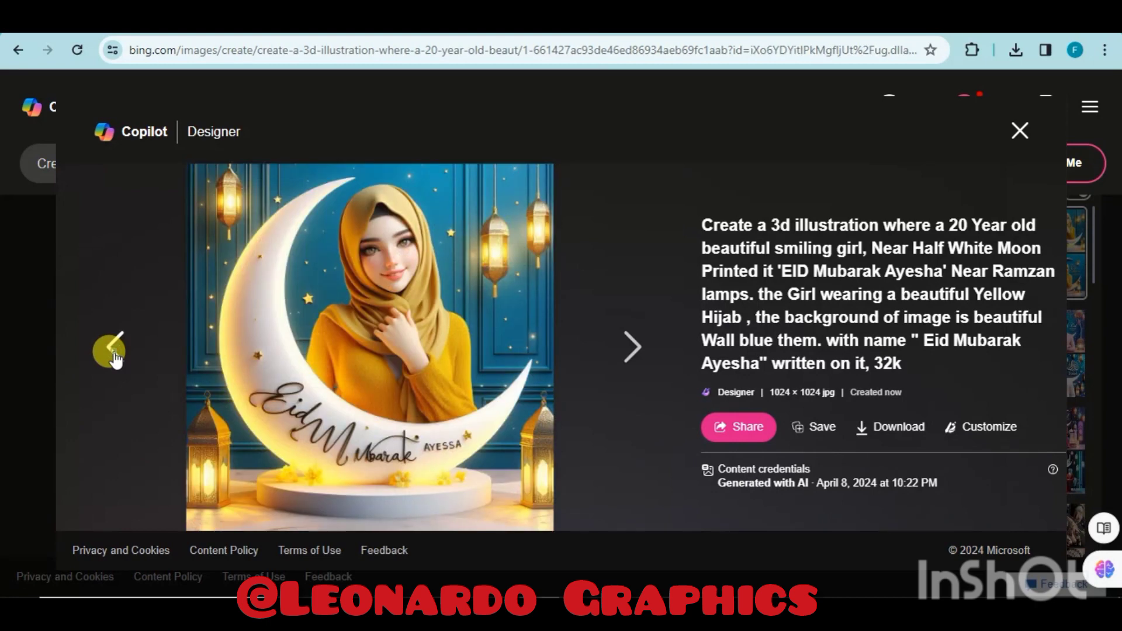
pyautogui.click(114, 352)
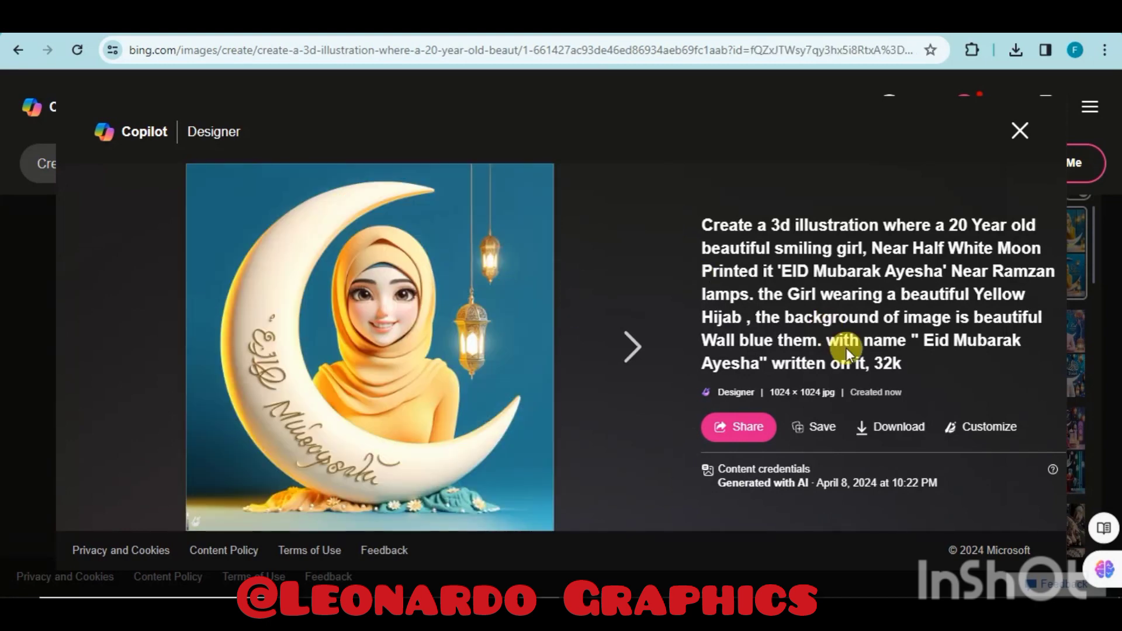
pyautogui.click(911, 429)
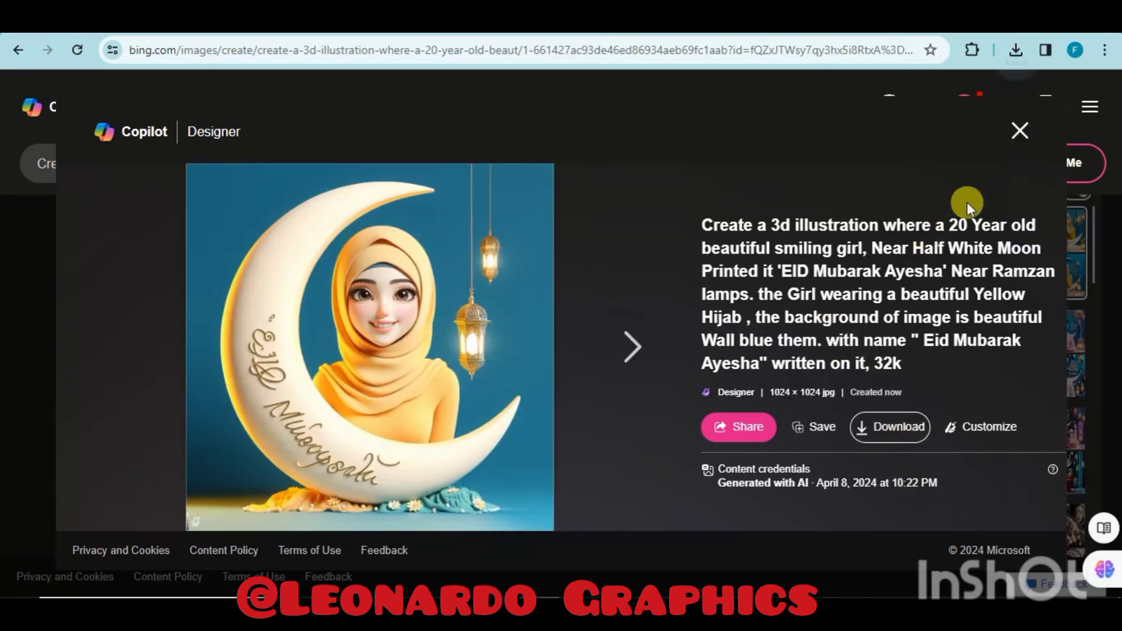
# - Close the image preview and replace the prompt with the prepared text for a smiling 20-year-old girl in a yellow hijab near Eid lamps
pyautogui.click(1020, 132)
pyautogui.click(741, 164)
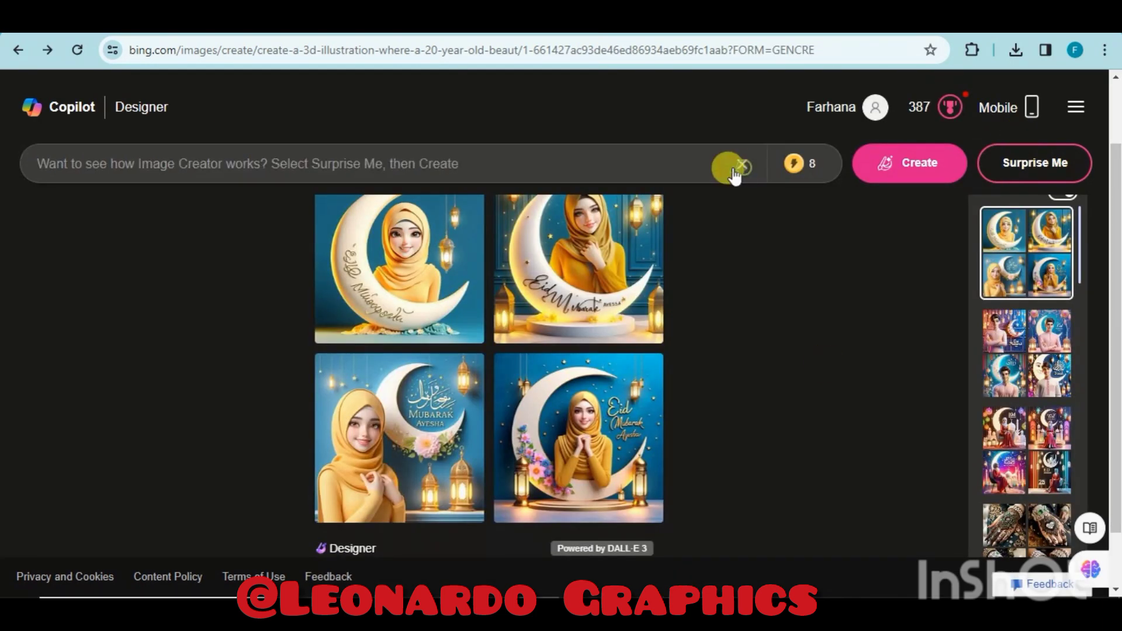
pyautogui.hotkey('ctrl', 'v')
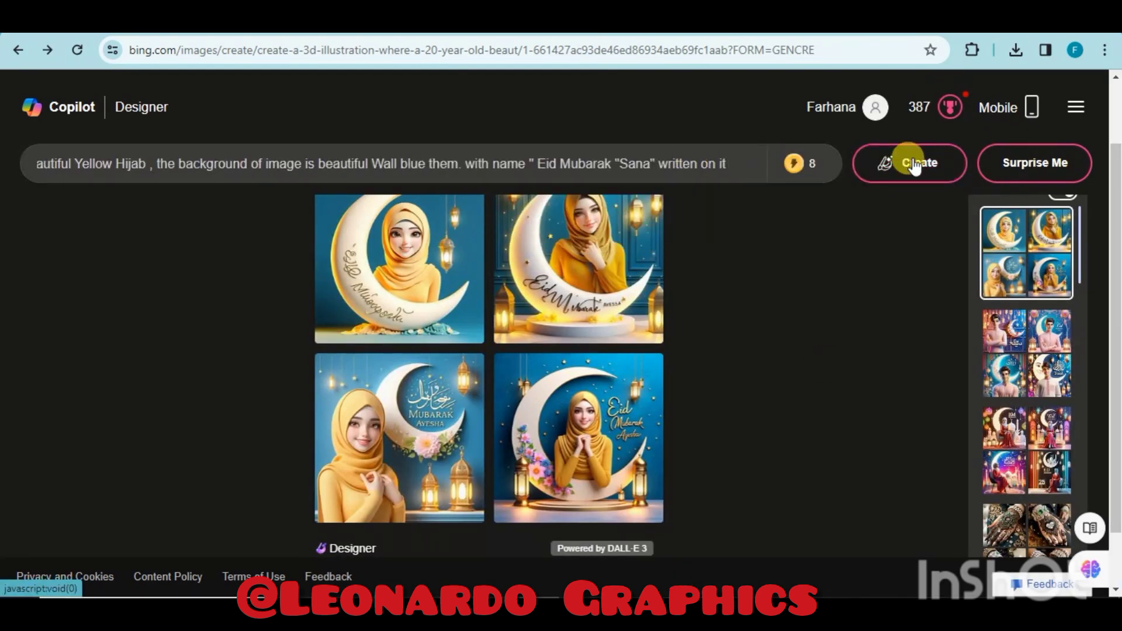
# - Change the background wall colour in the prompt to purple
pyautogui.click(426, 164)
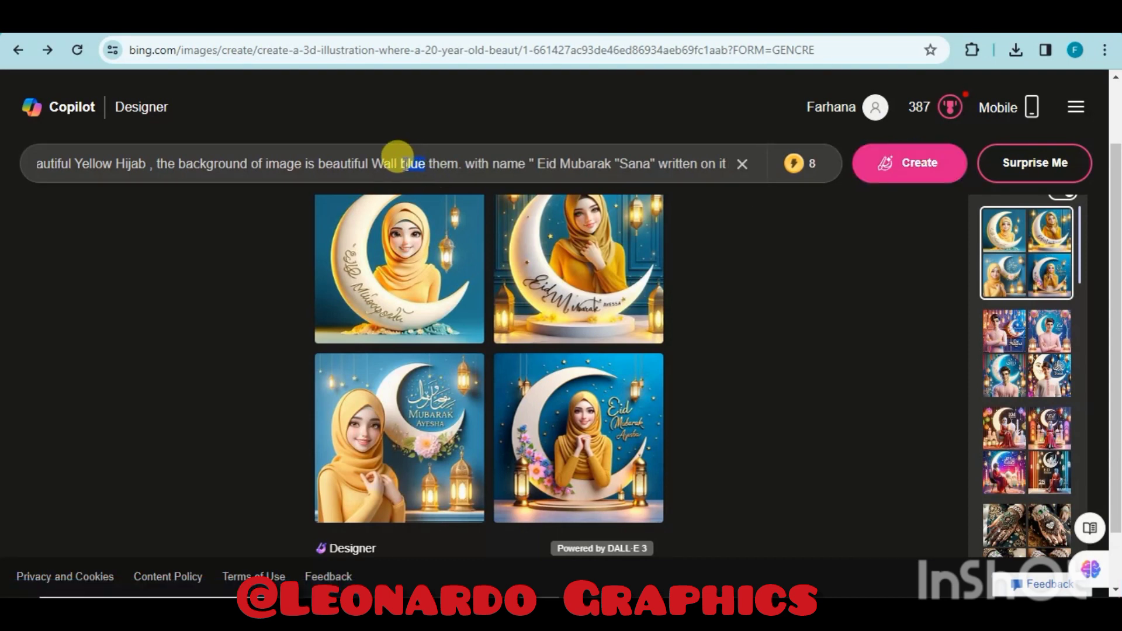
pyautogui.write('pr')
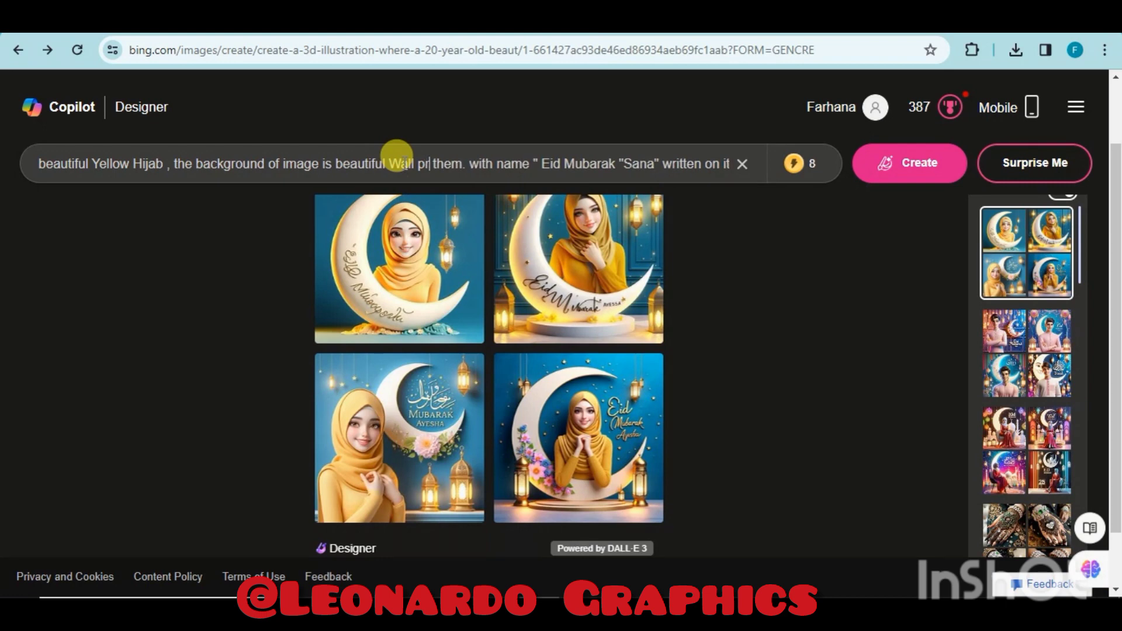
pyautogui.press('BackSpace')
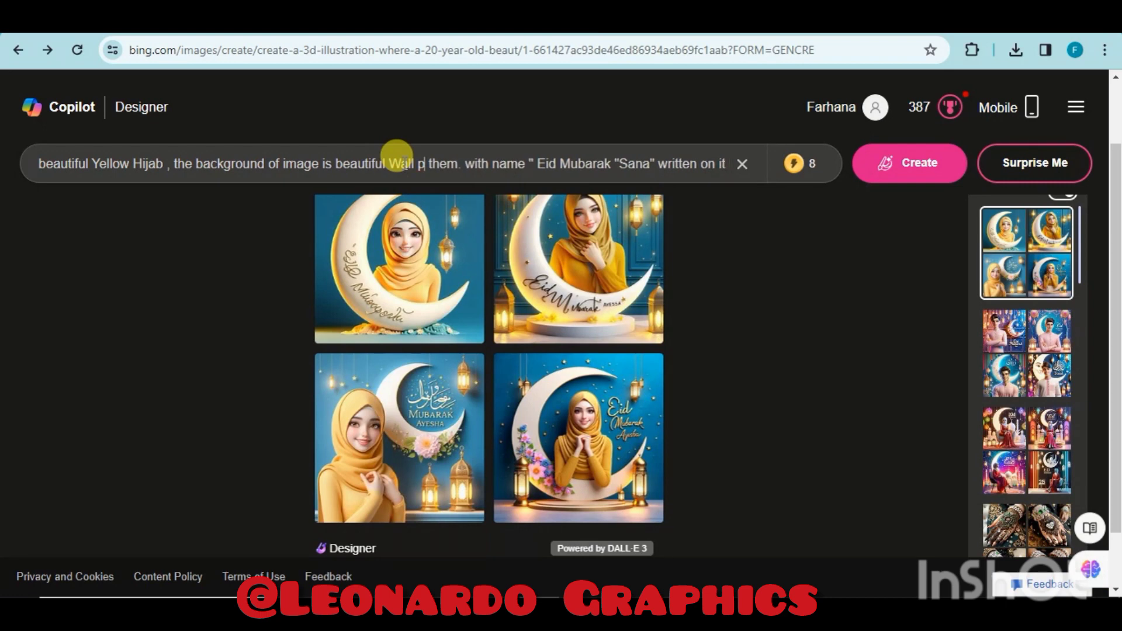
pyautogui.write('urple')
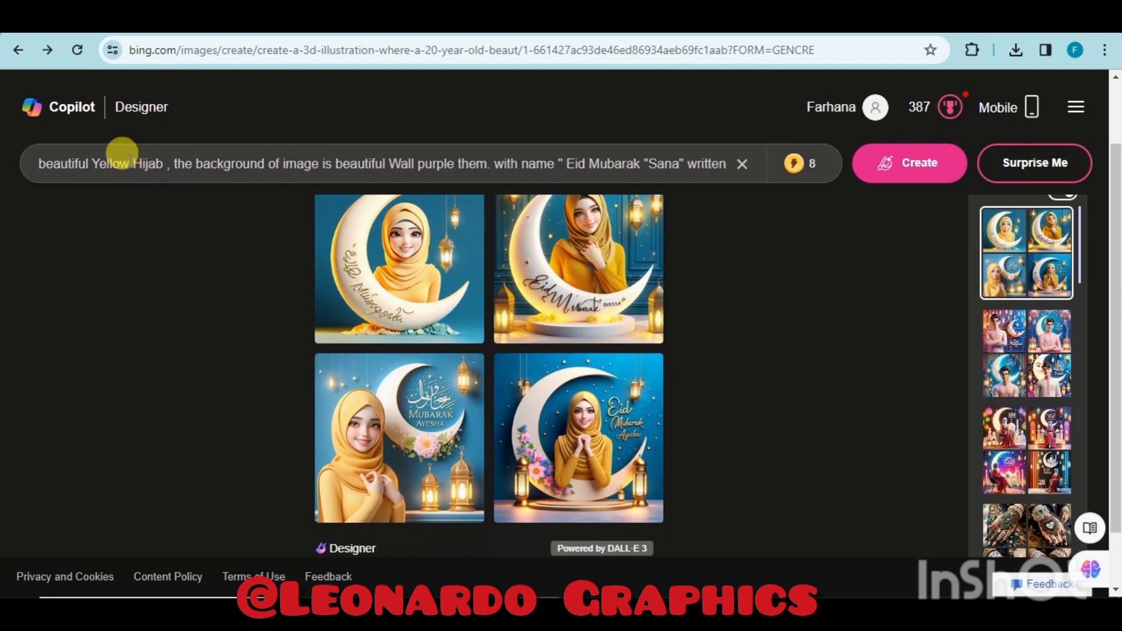
# - Change the hijab colour in the prompt to Black and generate the images
pyautogui.moveTo(130, 162); pyautogui.dragTo(88, 158)
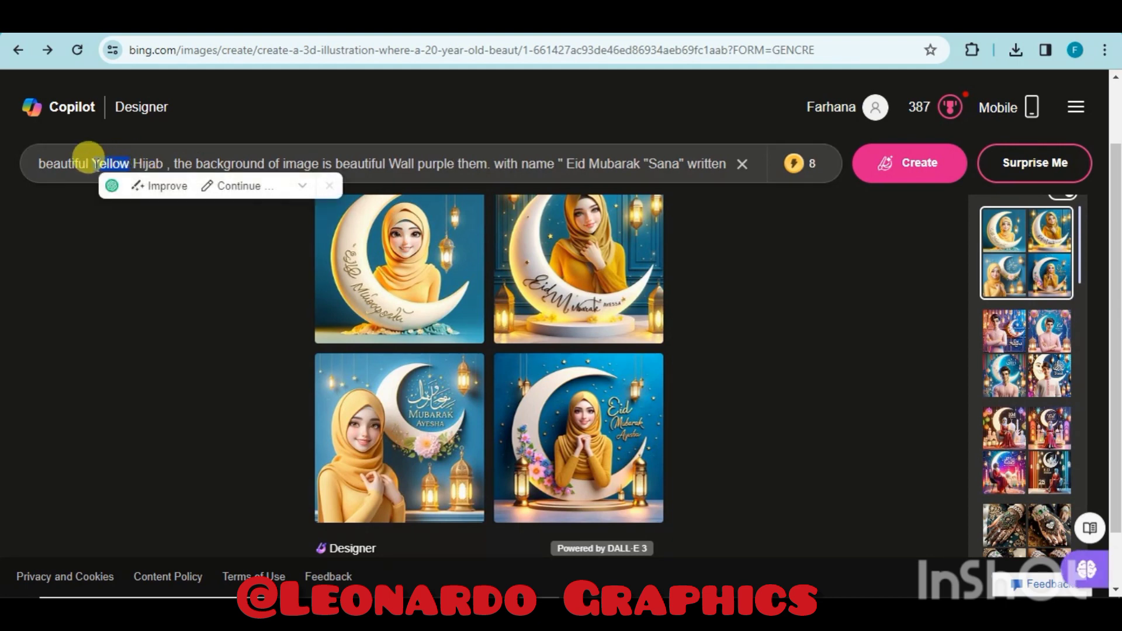
pyautogui.write('Black')
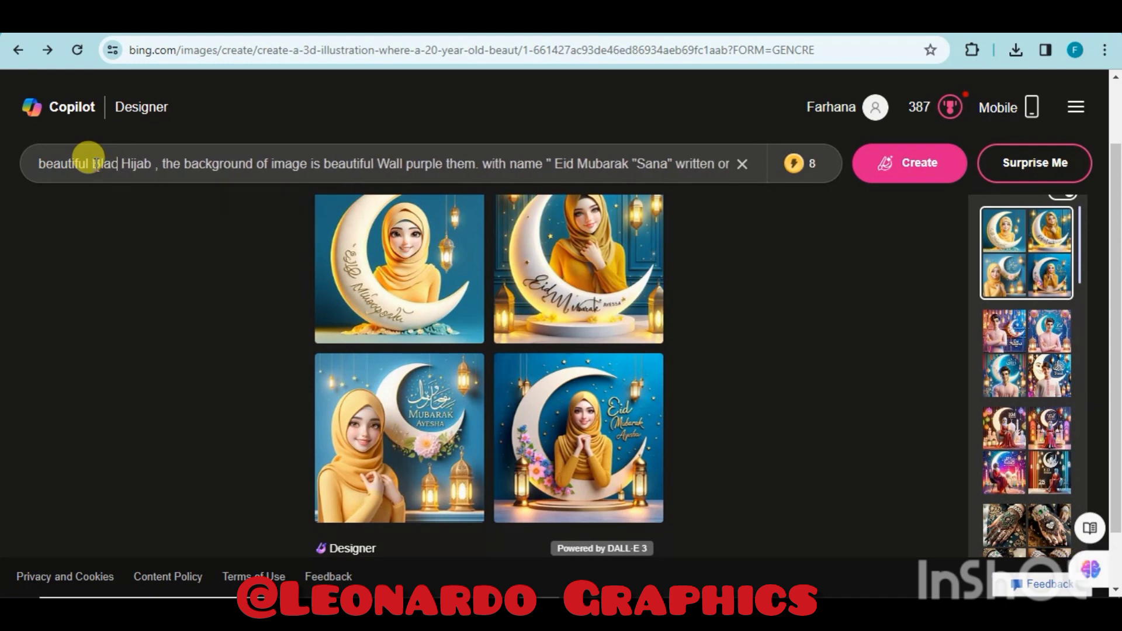
pyautogui.click(907, 164)
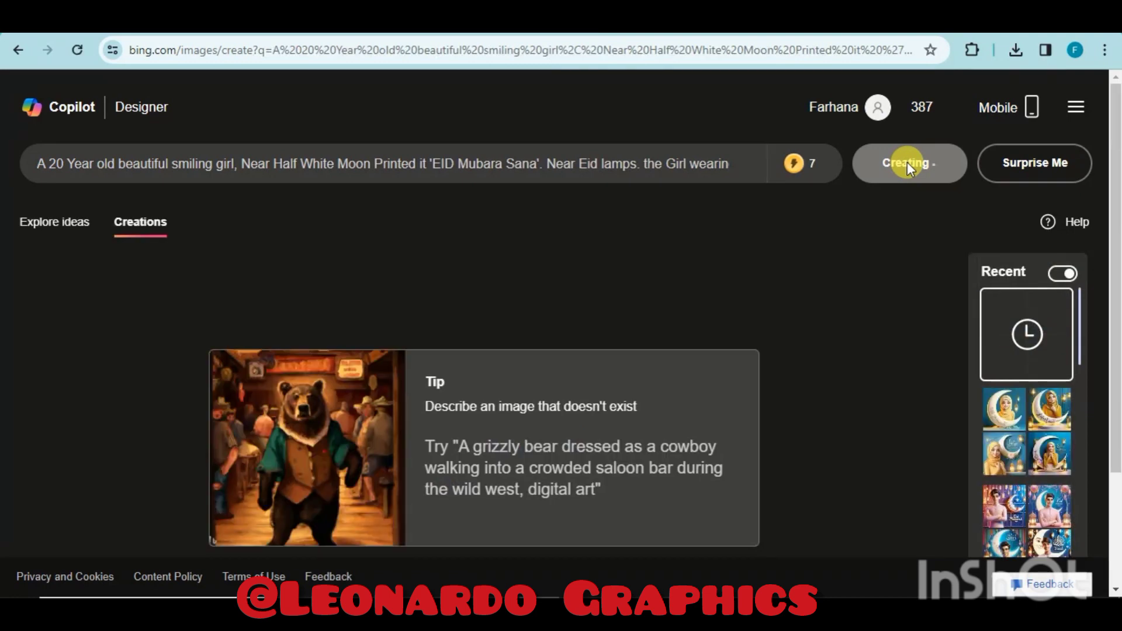
# - Download the third and fourth images of the girl in the black hijab and close the preview
pyautogui.moveTo(1118, 154); pyautogui.dragTo(1117, 187)
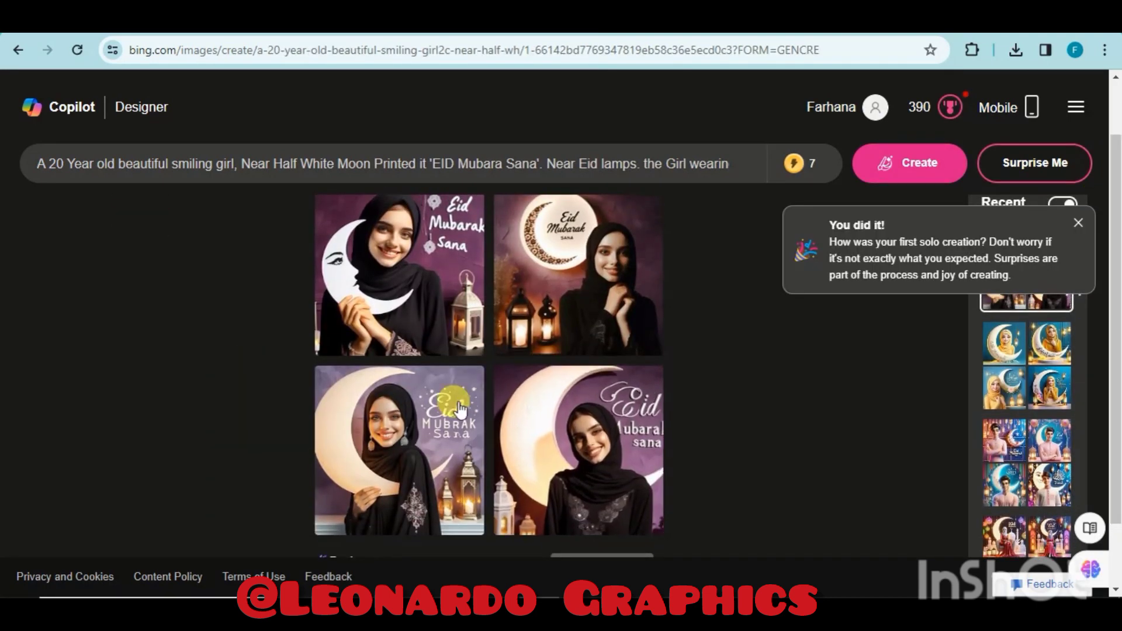
pyautogui.click(404, 455)
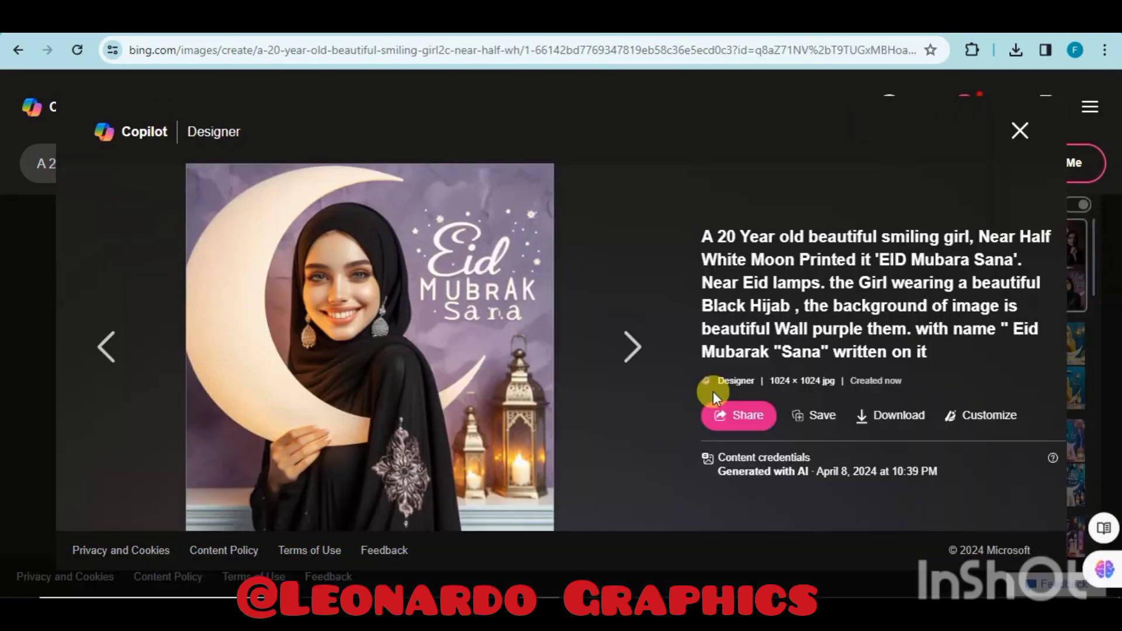
pyautogui.click(899, 416)
pyautogui.click(632, 347)
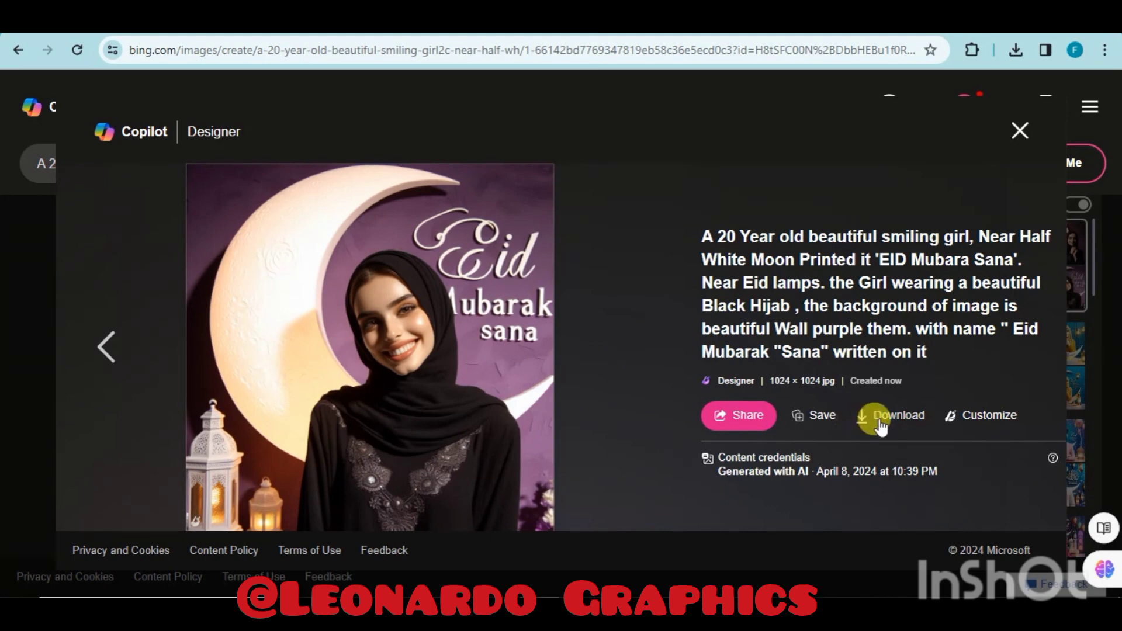
pyautogui.click(885, 425)
pyautogui.click(1018, 131)
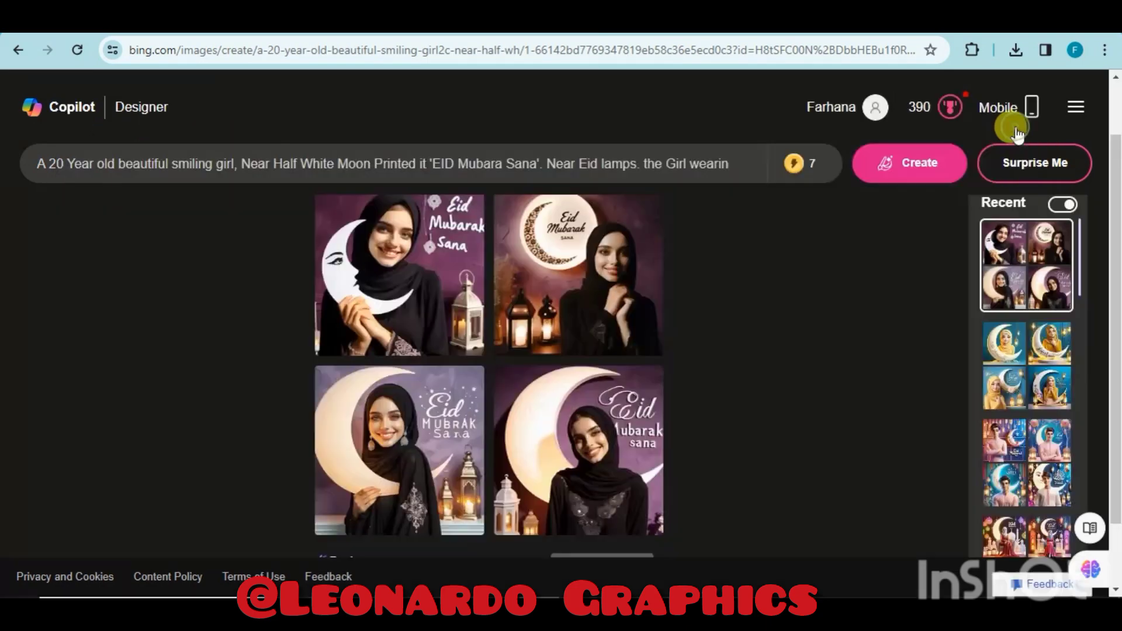
# - Download the second image of the girl in the black hijab beside the lanterns
pyautogui.click(622, 283)
pyautogui.click(887, 417)
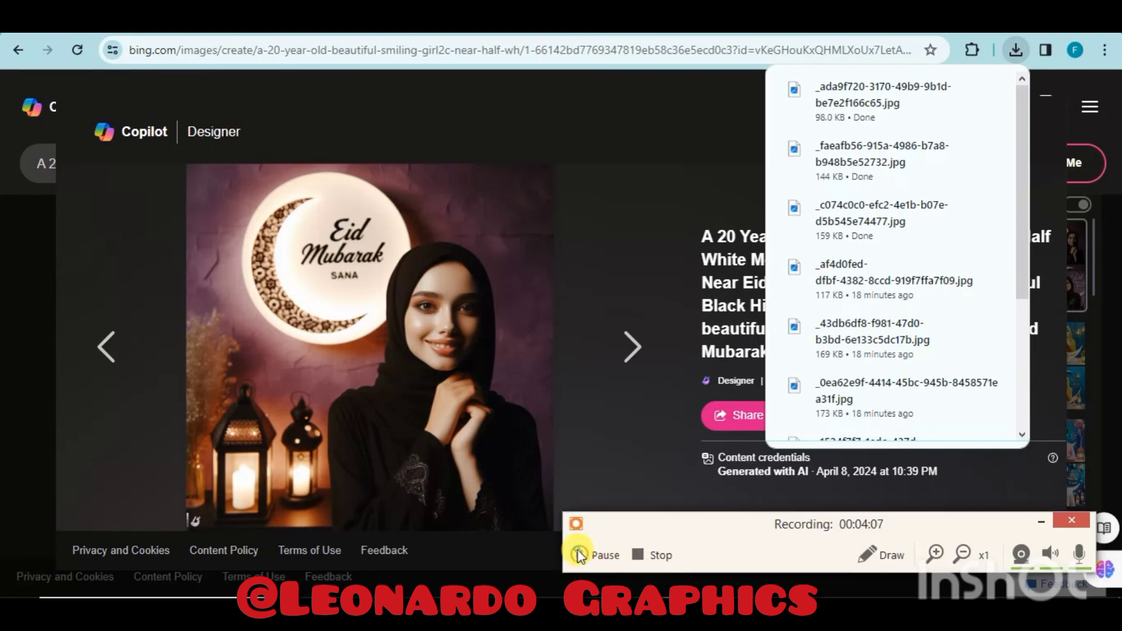
pyautogui.click(578, 551)
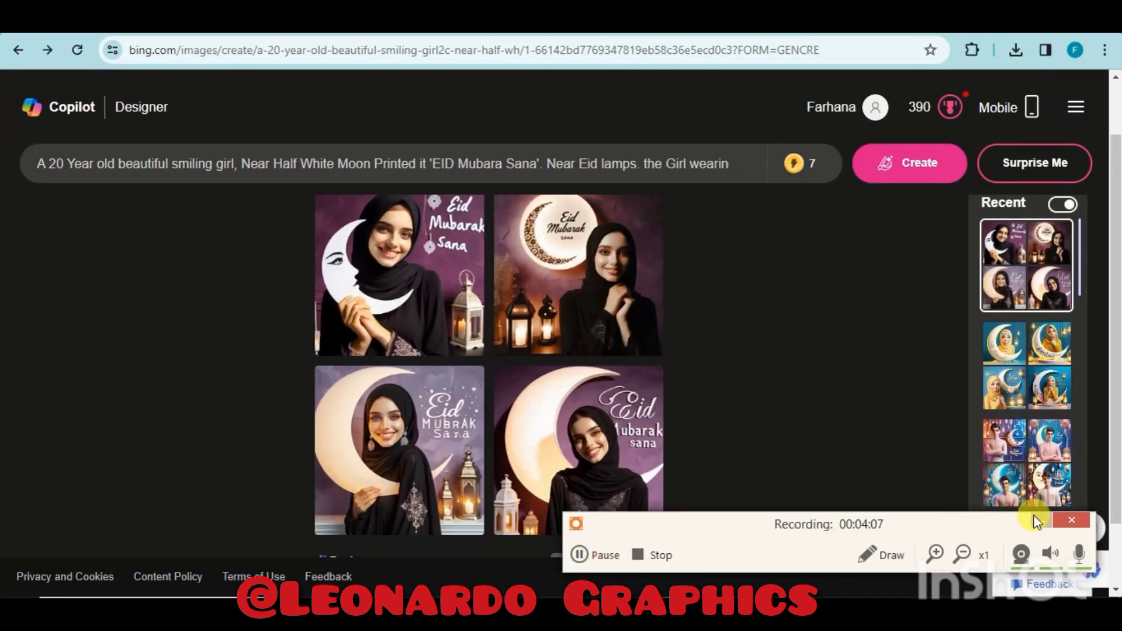
# - Generate images of a smiling 20-year-old boy in a white Shalwar Kameez before rainbow lights on a blue wall, with "Eid Mubarak" and a first name
pyautogui.click(741, 164)
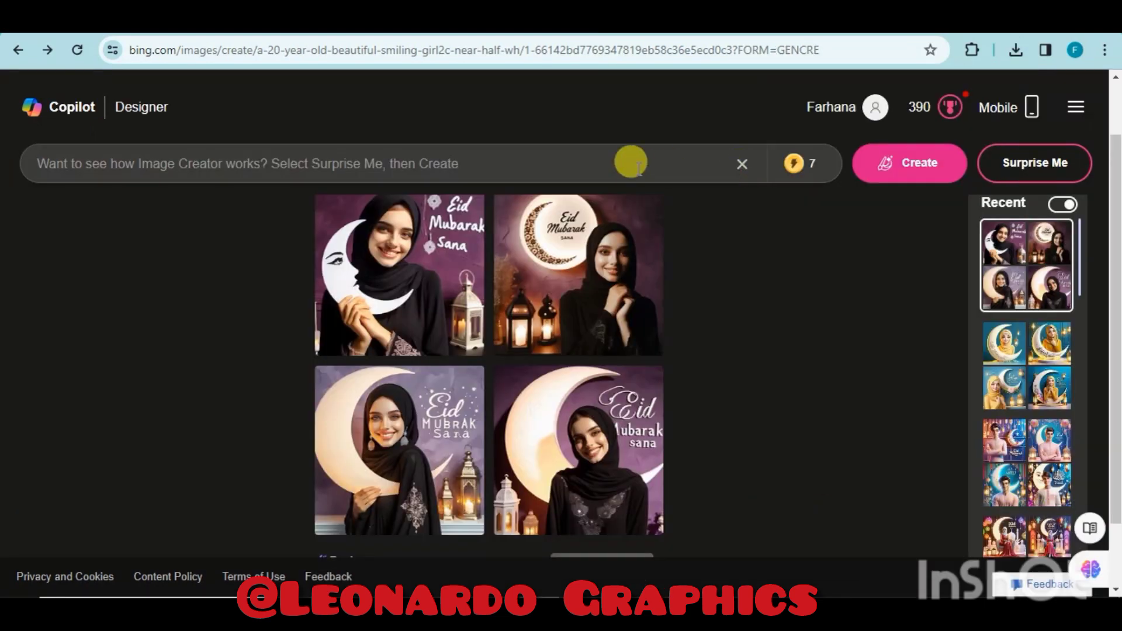
pyautogui.hotkey('ctrl', 'v')
pyautogui.click(889, 164)
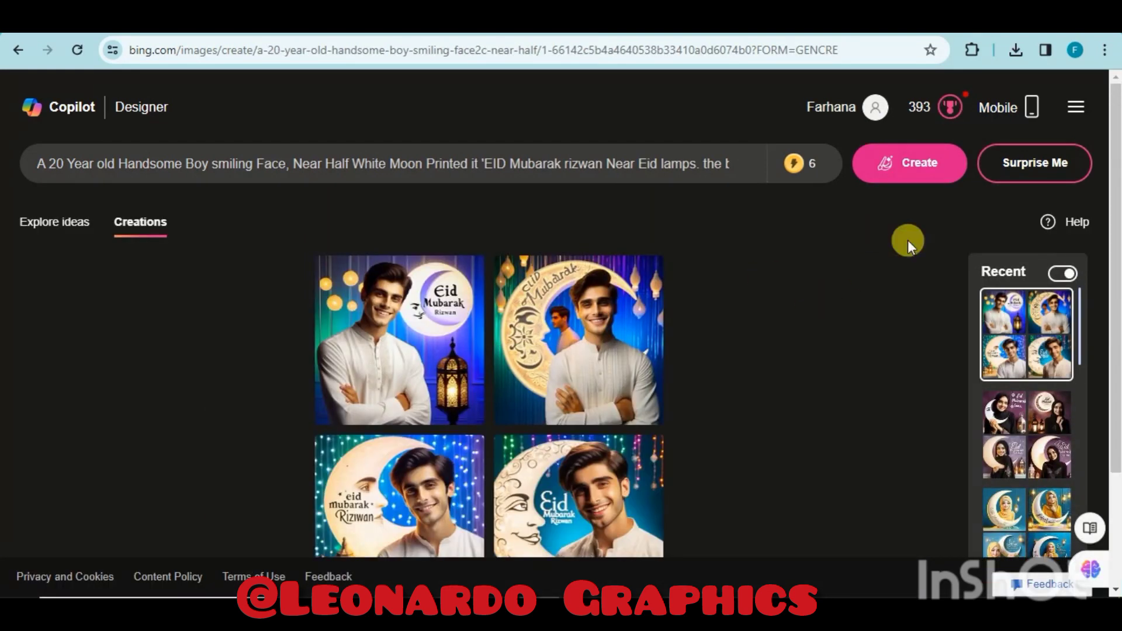
# - Download the third and first images of the boy in the white Shalwar Kameez and close the preview
pyautogui.moveTo(1114, 221); pyautogui.dragTo(1114, 253)
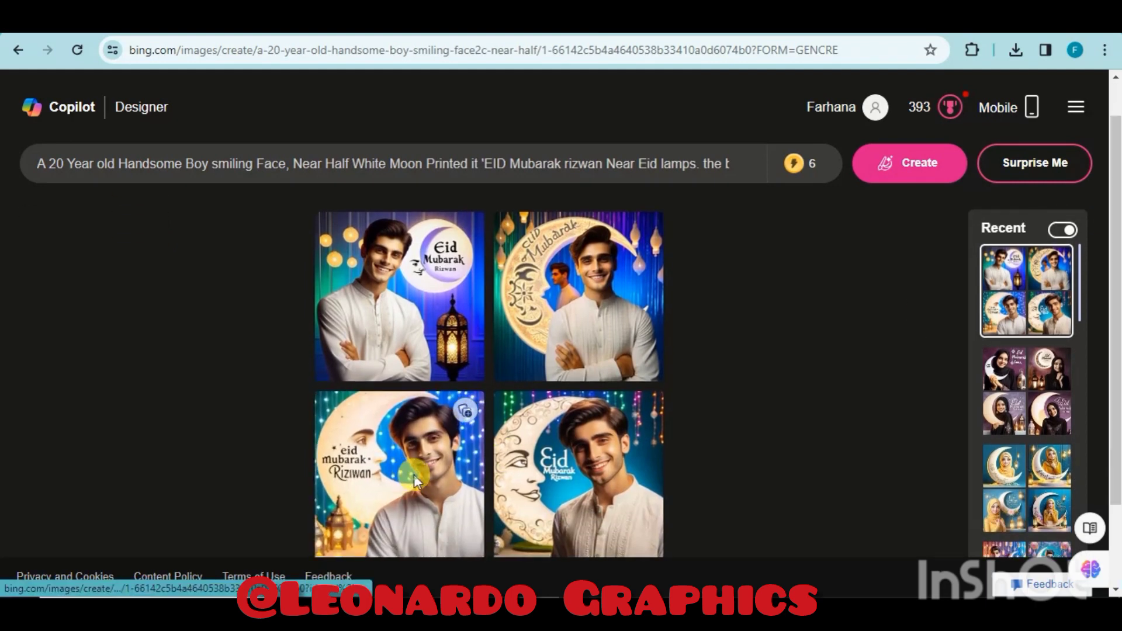
pyautogui.click(472, 452)
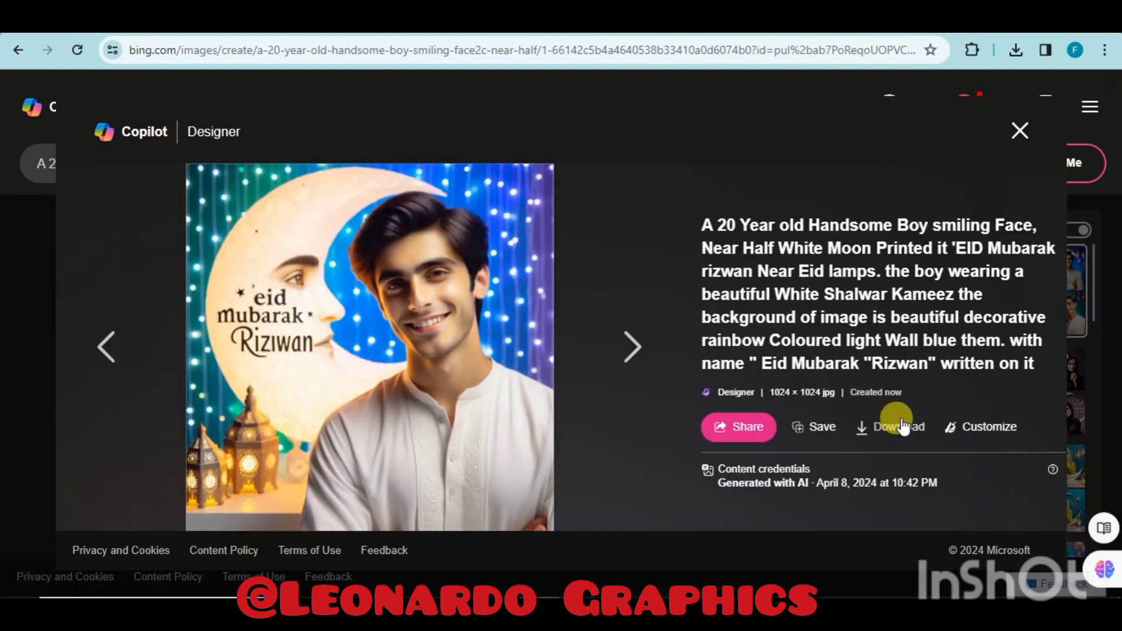
pyautogui.click(892, 426)
pyautogui.click(634, 352)
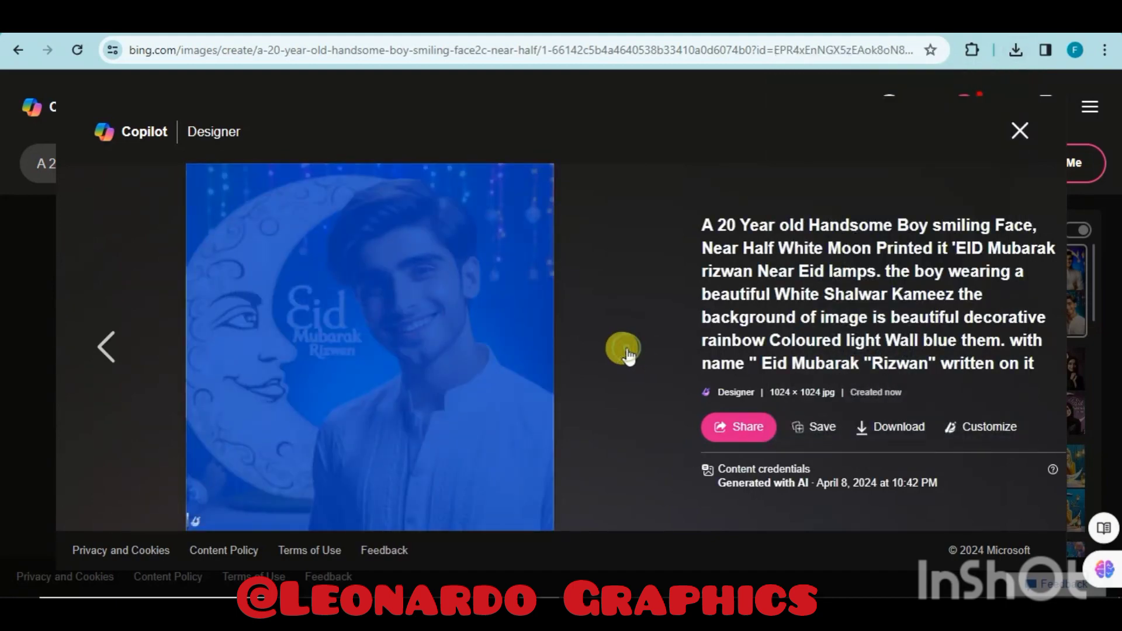
pyautogui.click(114, 348)
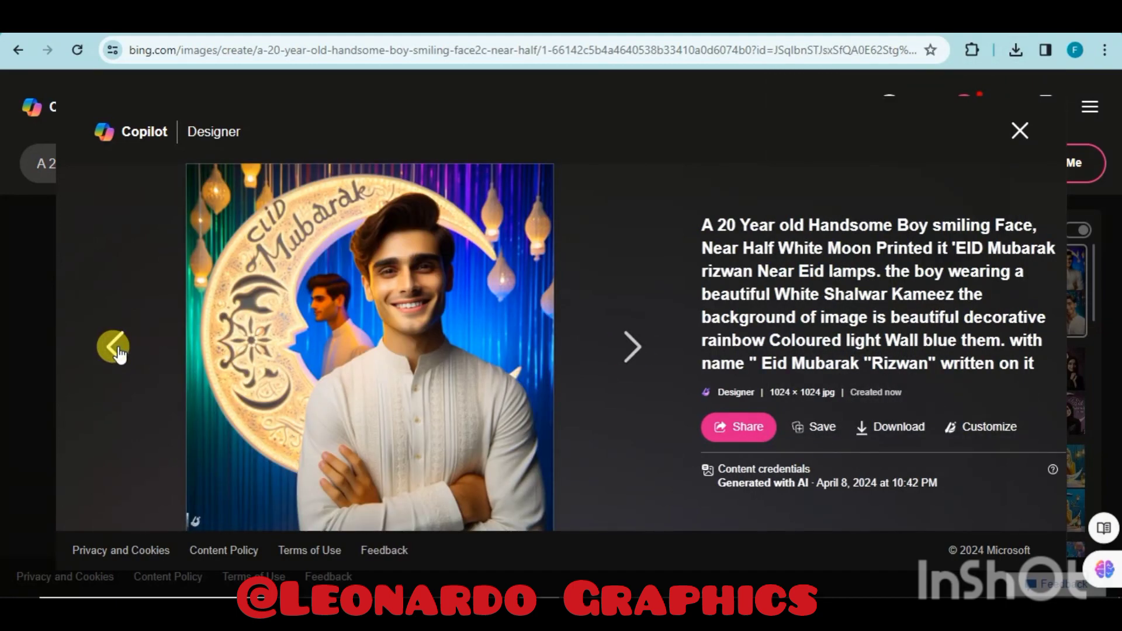
pyautogui.click(117, 349)
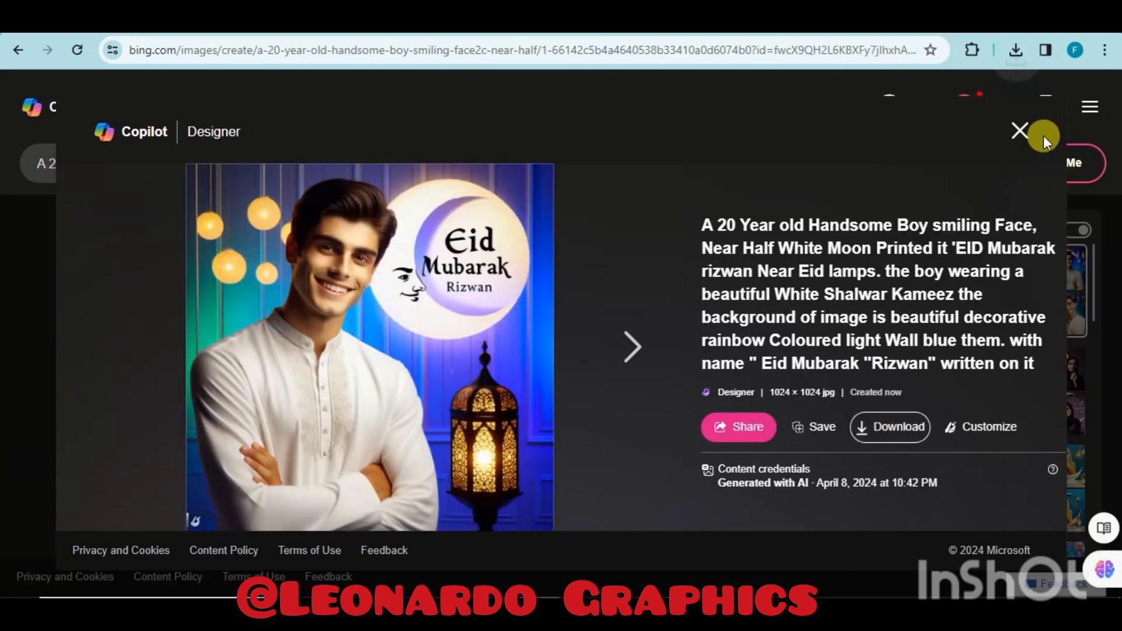
pyautogui.click(1020, 130)
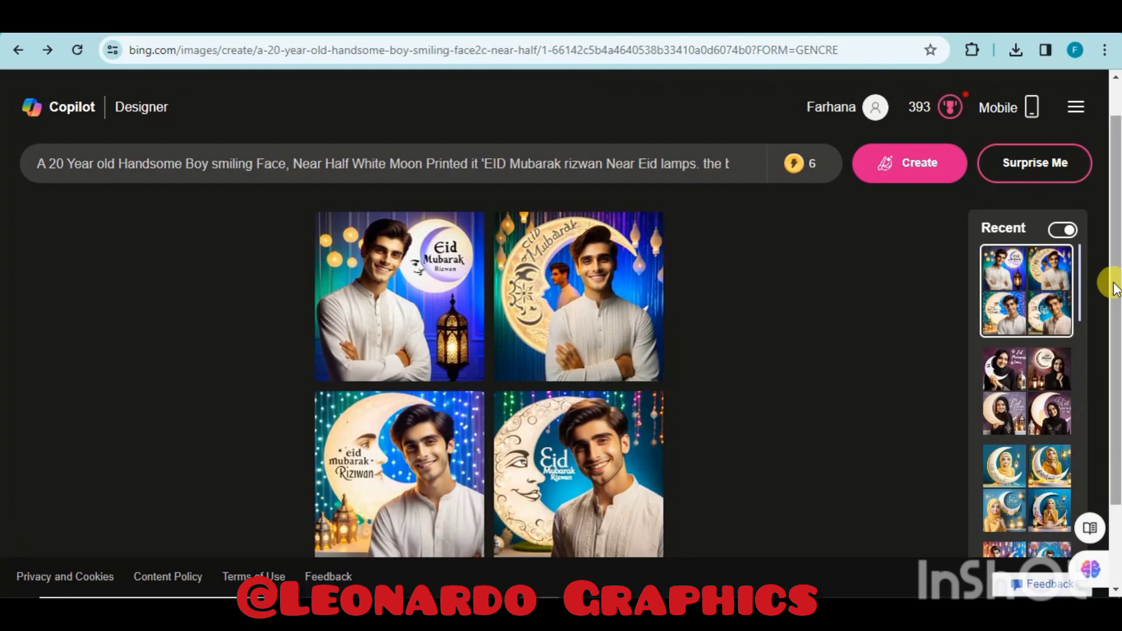
# - Review the recent creations of the girl in the yellow hijab, and return to the boy's images
pyautogui.moveTo(1114, 284); pyautogui.dragTo(1112, 376)
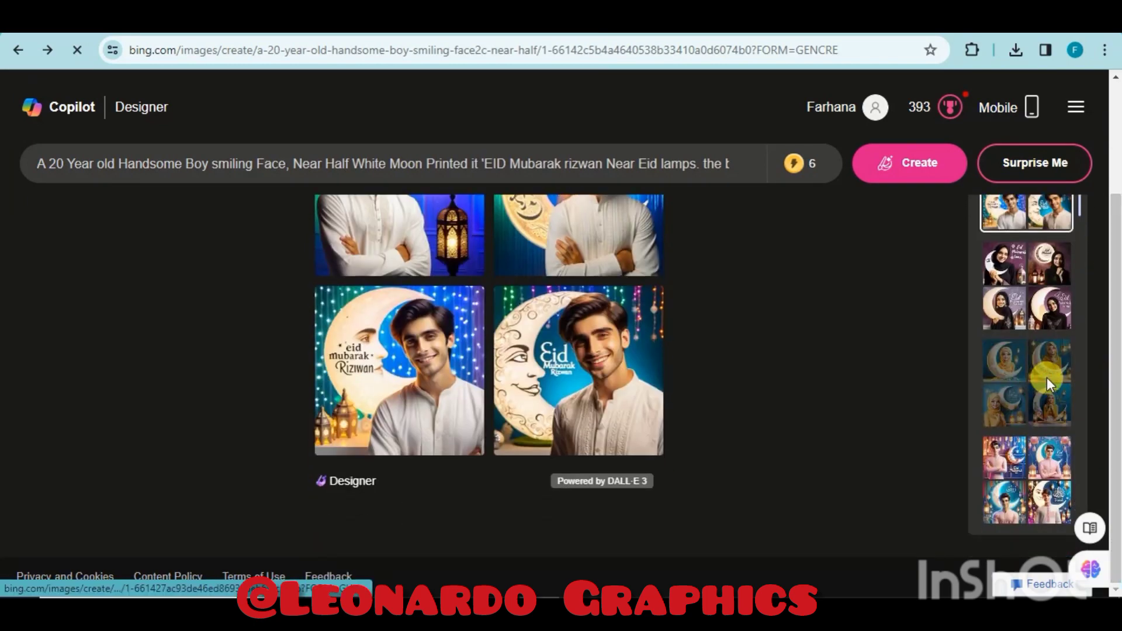
pyautogui.click(1047, 383)
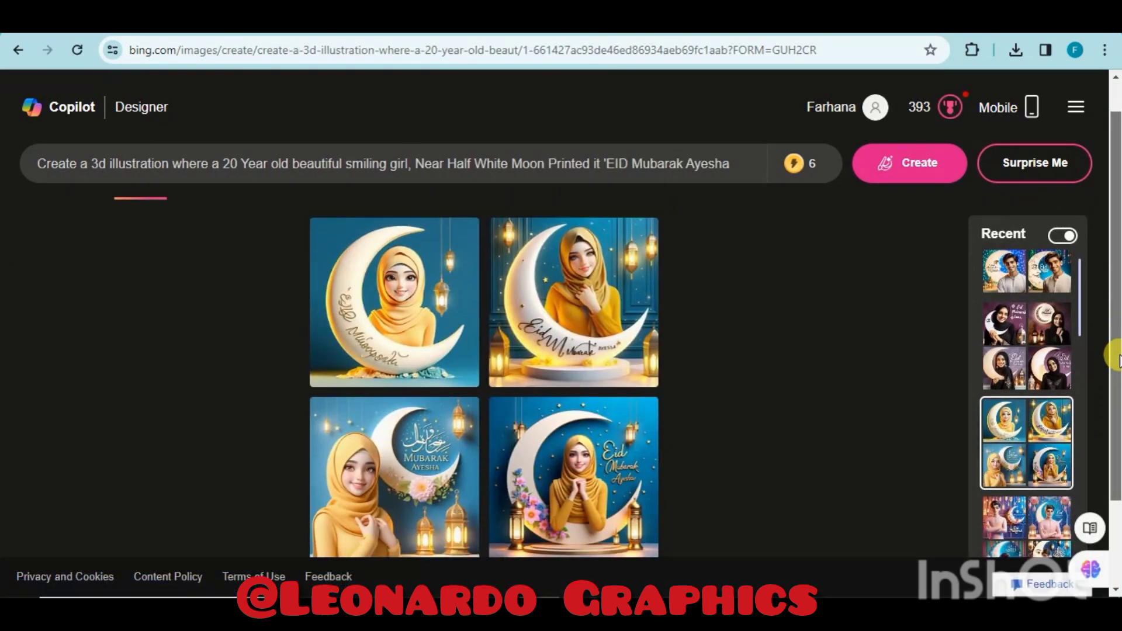
pyautogui.click(1028, 301)
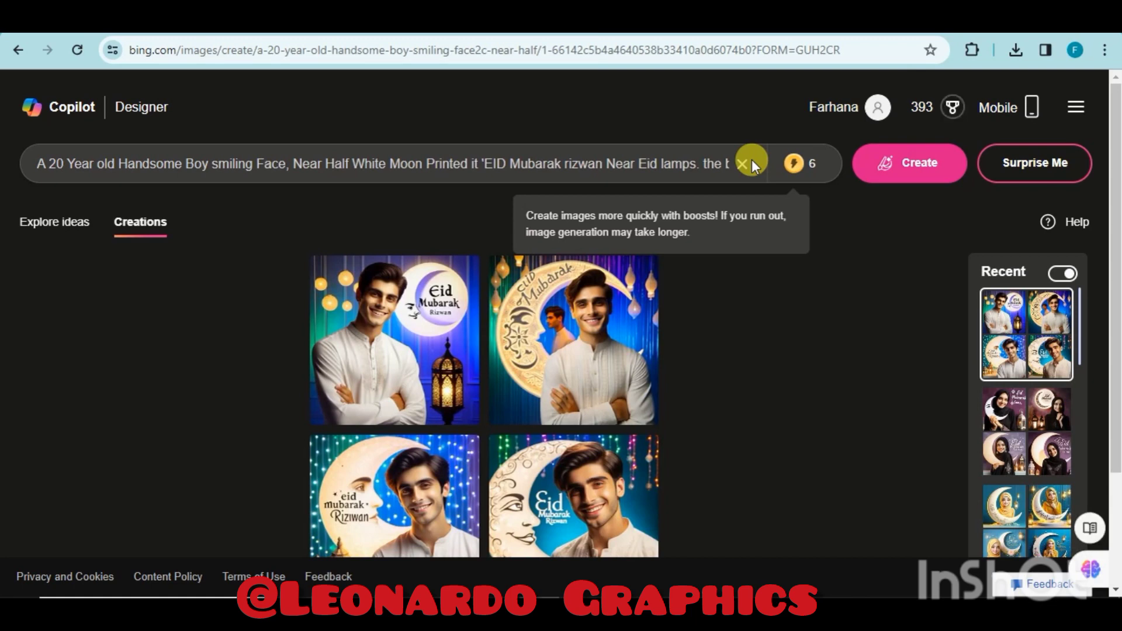
# - Generate images of a smiling 20-year-old girl in a Red Hijab with a half moon, mosque, Orange wall, "Eid Mubarak" and a first name
pyautogui.click(740, 166)
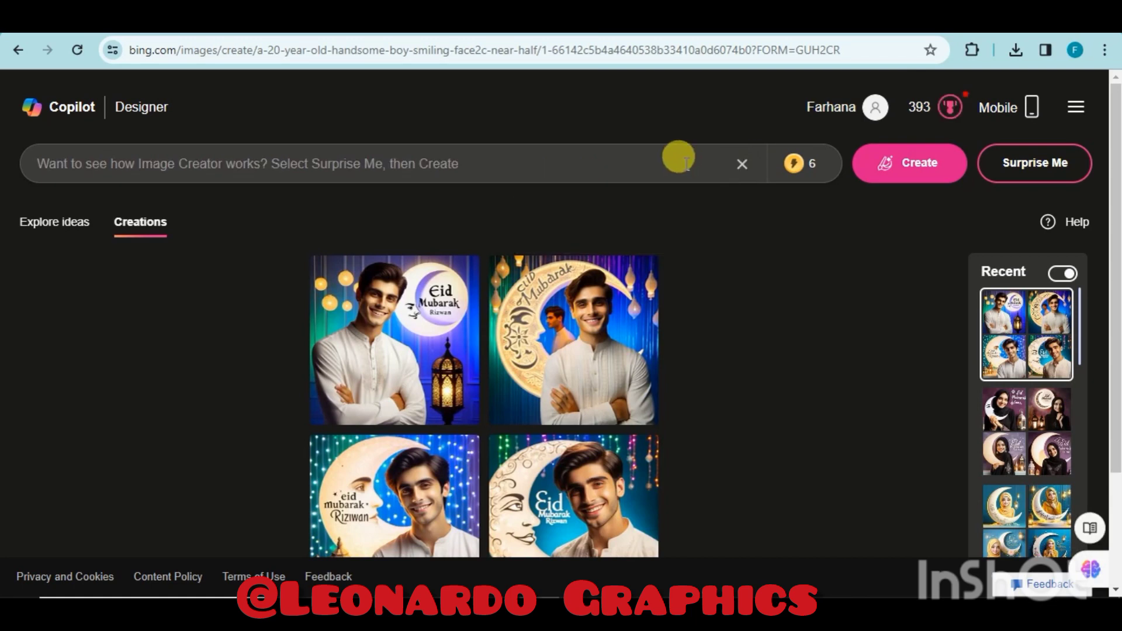
pyautogui.hotkey('ctrl', 'v')
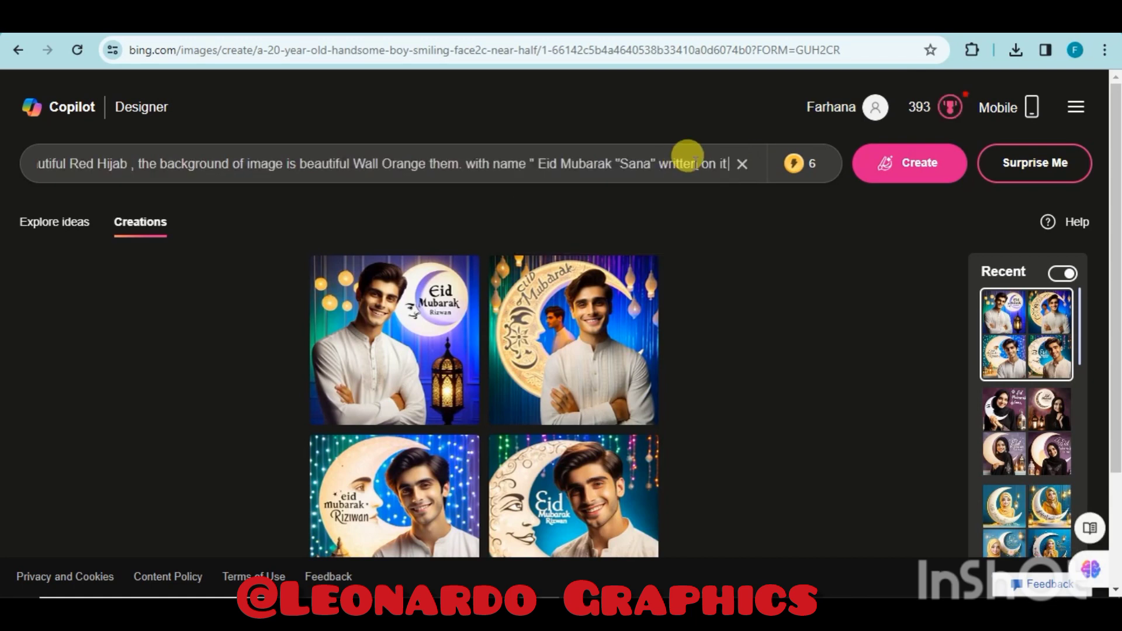
pyautogui.click(918, 166)
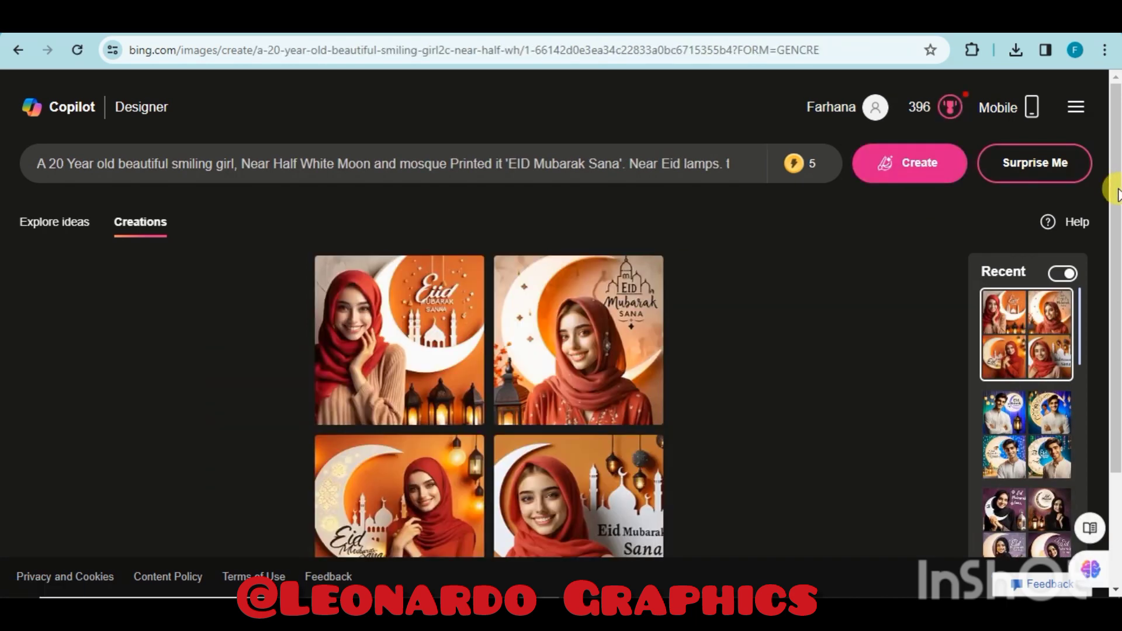
# - Download the second and third images of the girl in the red hijab
pyautogui.moveTo(1116, 193); pyautogui.dragTo(1117, 240)
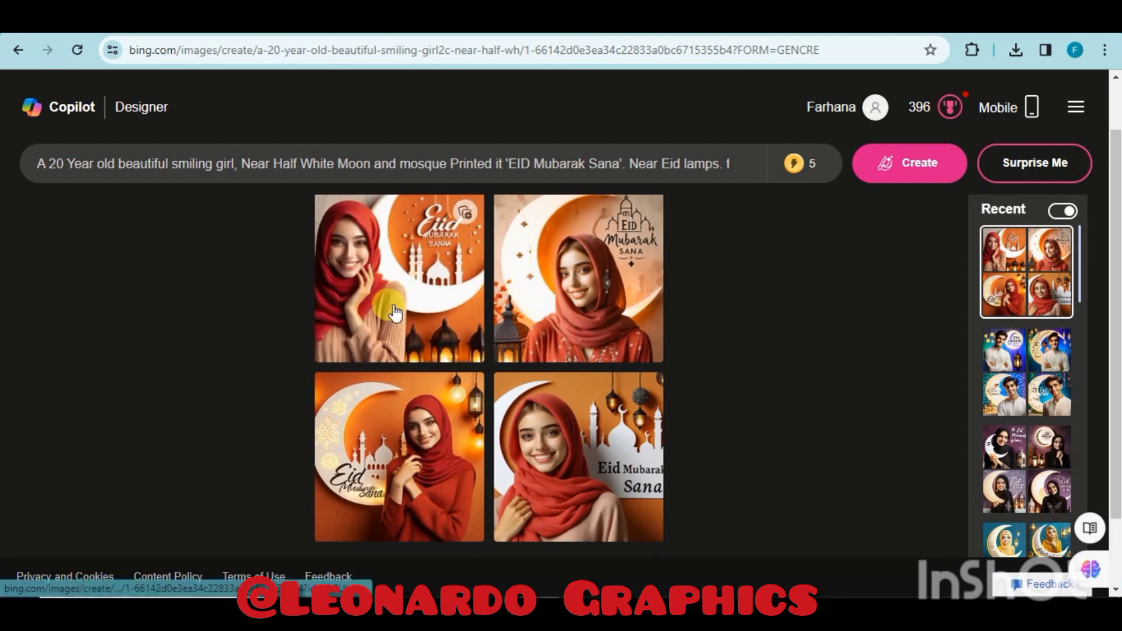
pyautogui.click(573, 327)
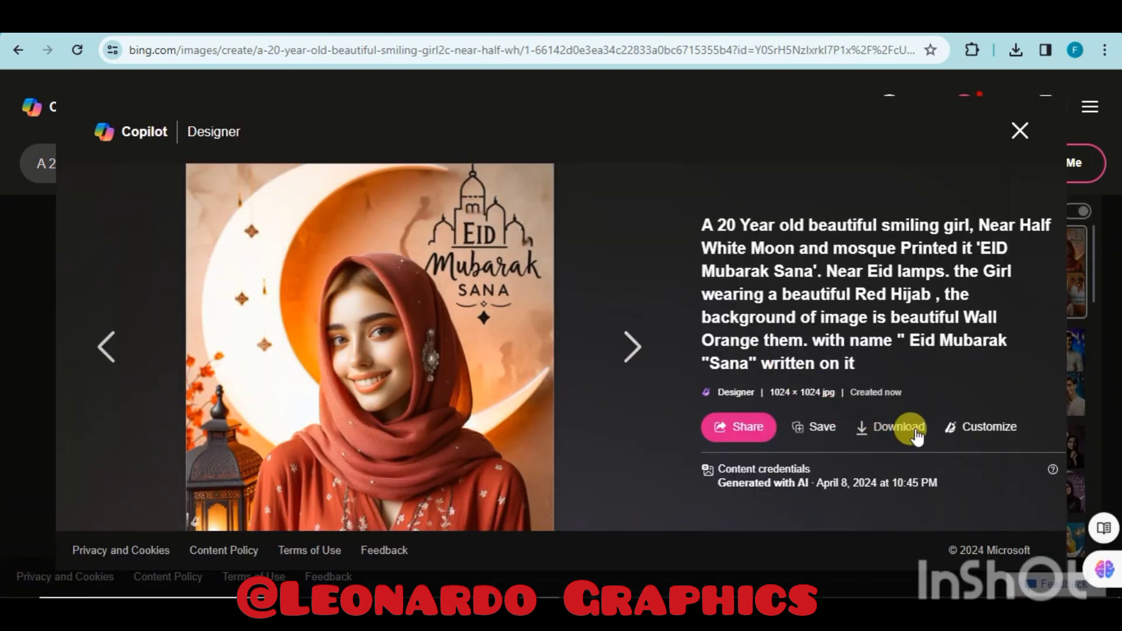
pyautogui.click(901, 444)
pyautogui.click(630, 346)
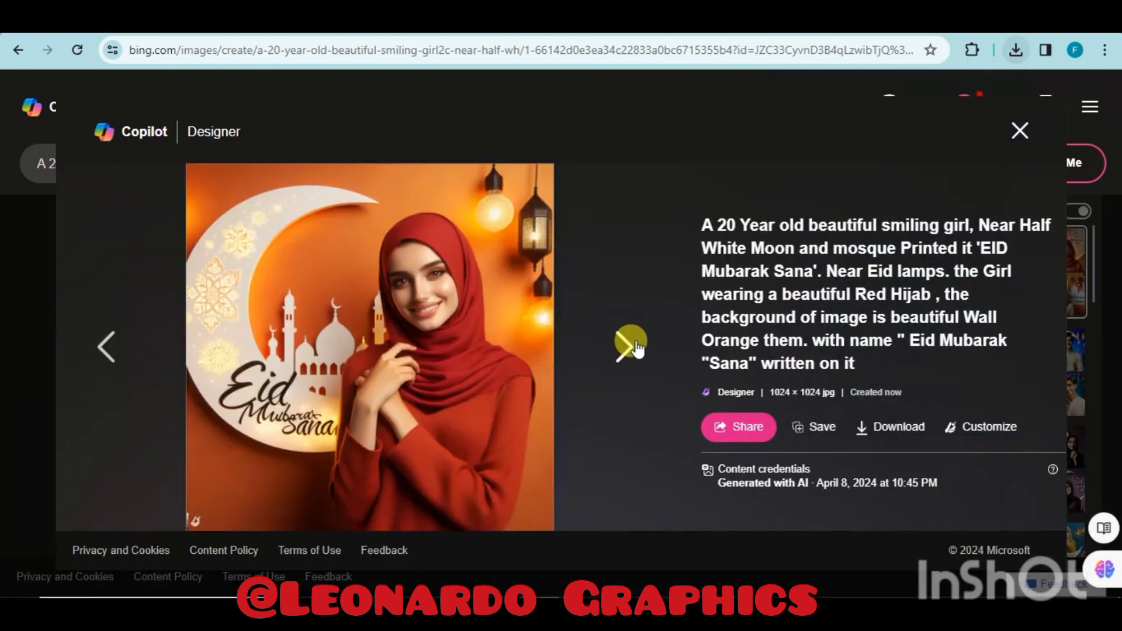
pyautogui.click(889, 427)
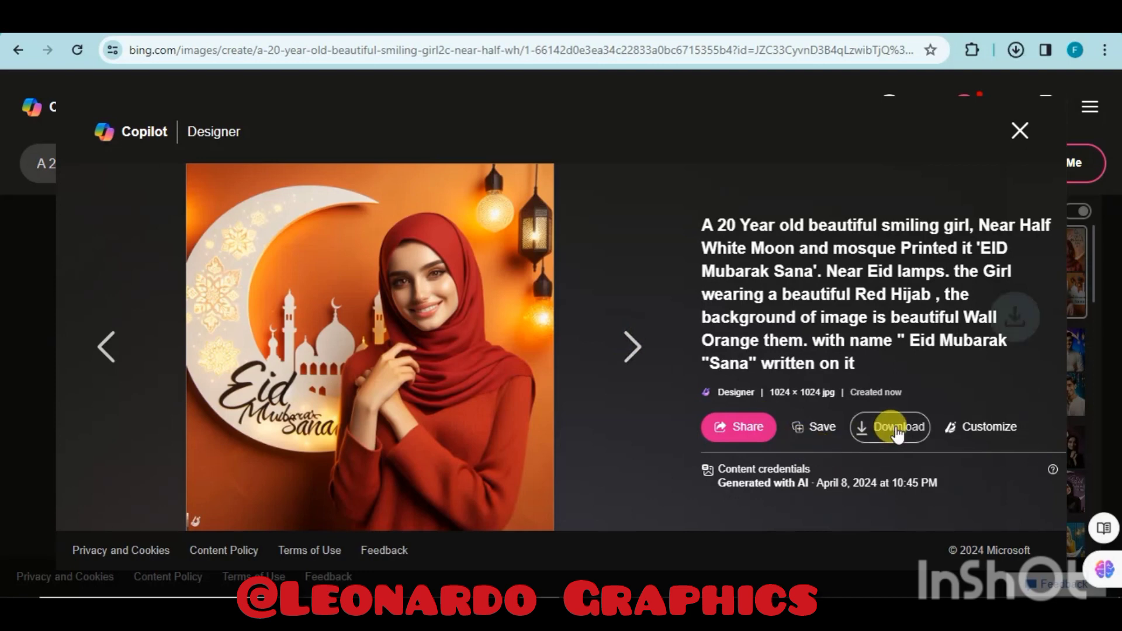
# - Download the fourth and first images of the girl in the red hijab and close the preview
pyautogui.click(622, 345)
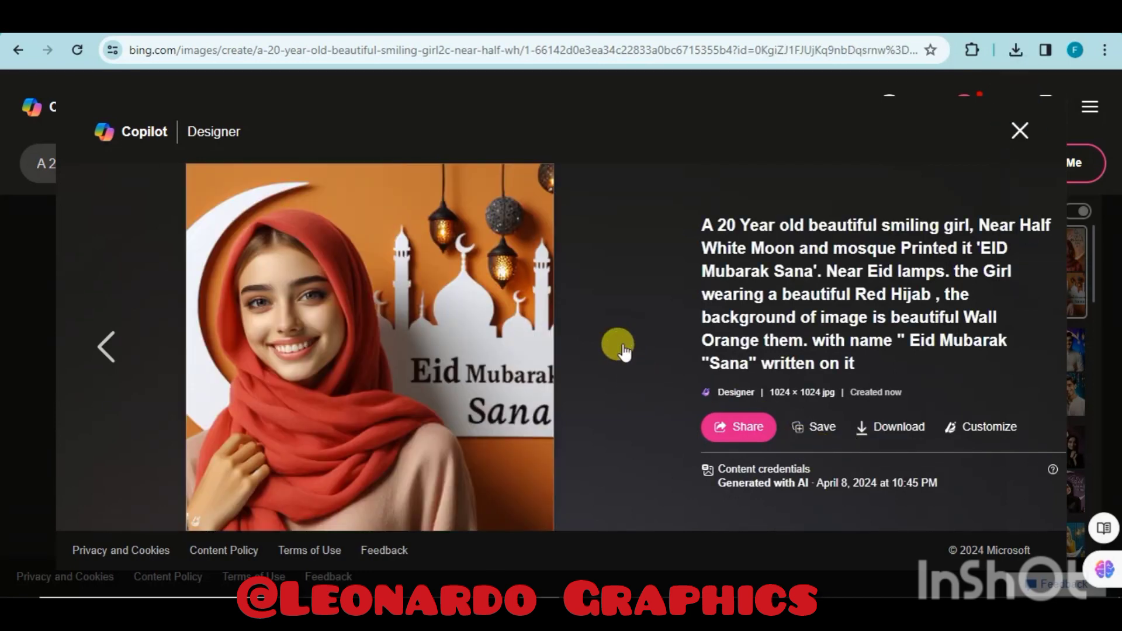
pyautogui.click(886, 427)
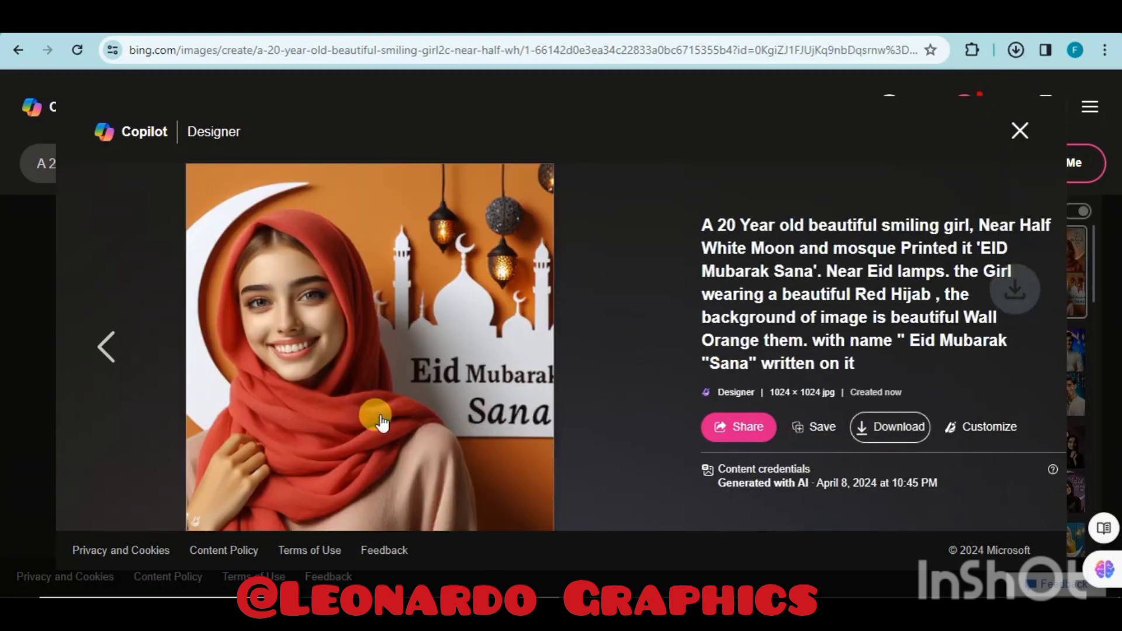
pyautogui.click(110, 349)
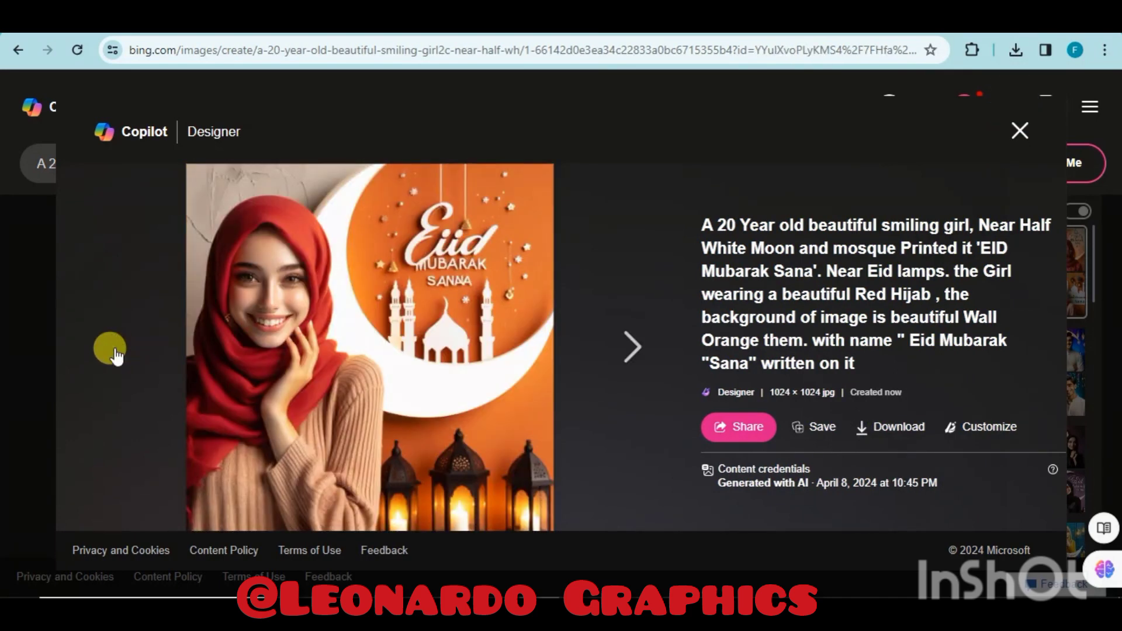
pyautogui.click(895, 427)
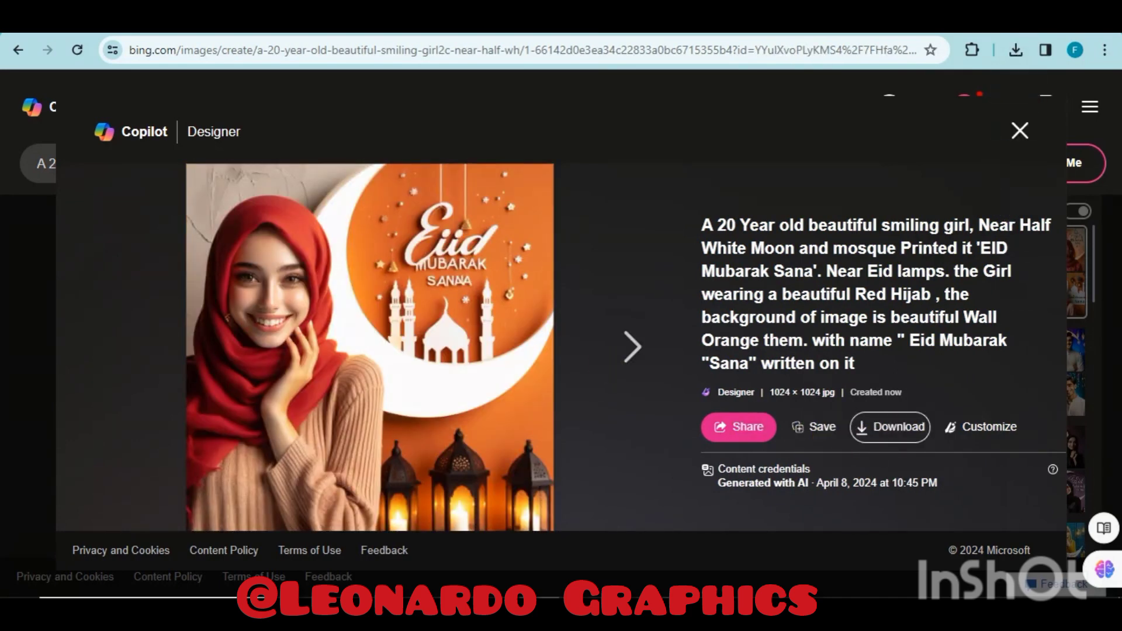
pyautogui.click(1021, 130)
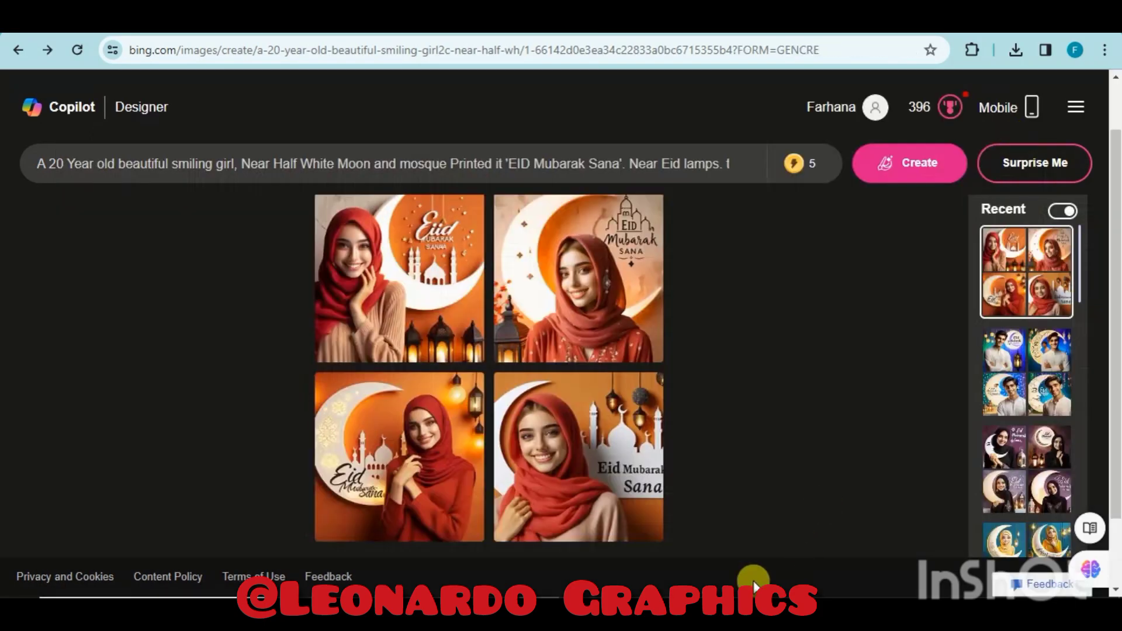